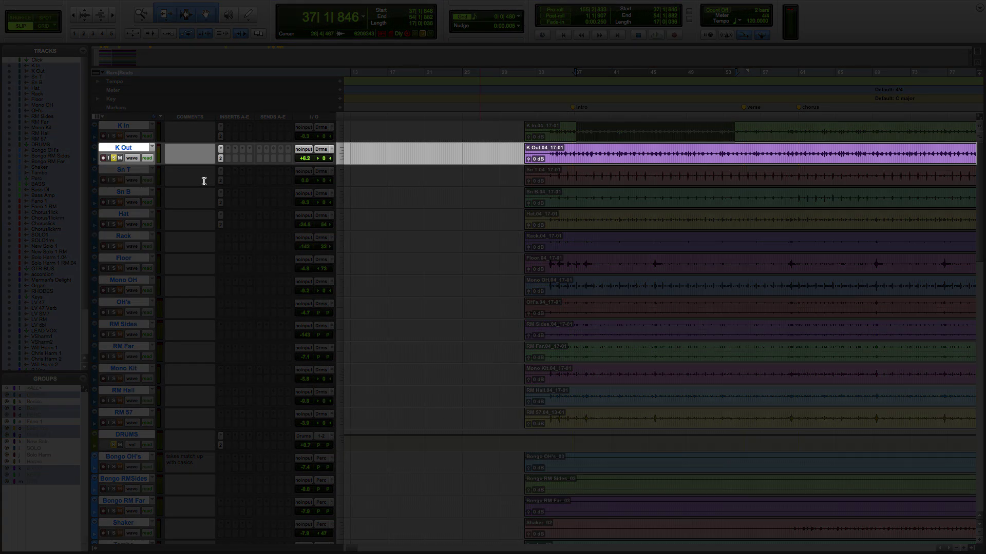
Open the Neutron 2 plug-in inserted on the K Out track.
{"action": "scroll", "coordinate": [196, 321], "scroll_direction": "down", "scroll_amount": 9}
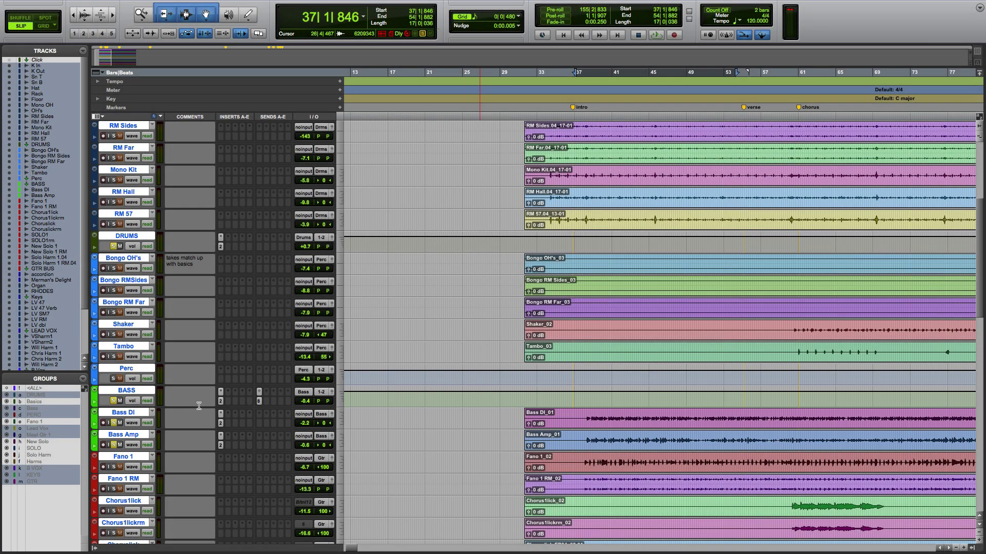
{"action": "scroll", "coordinate": [199, 406], "scroll_direction": "up", "scroll_amount": 1}
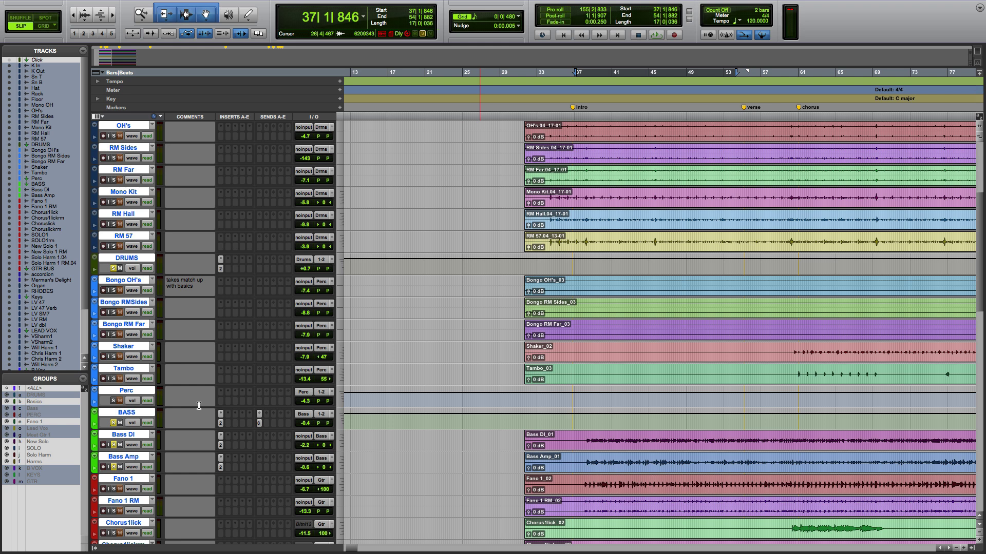
{"action": "scroll", "coordinate": [176, 390], "scroll_direction": "up", "scroll_amount": 5}
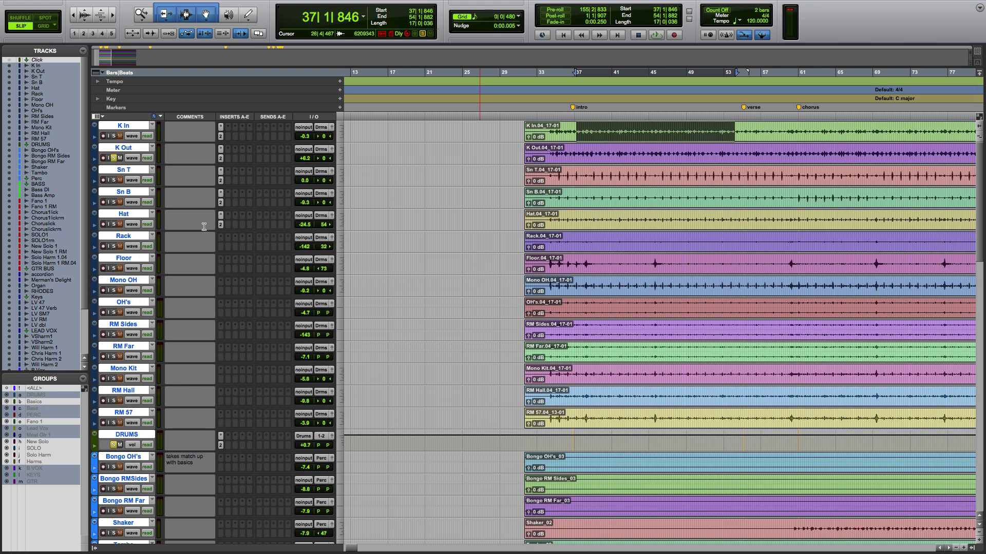
{"action": "left_click", "coordinate": [221, 159]}
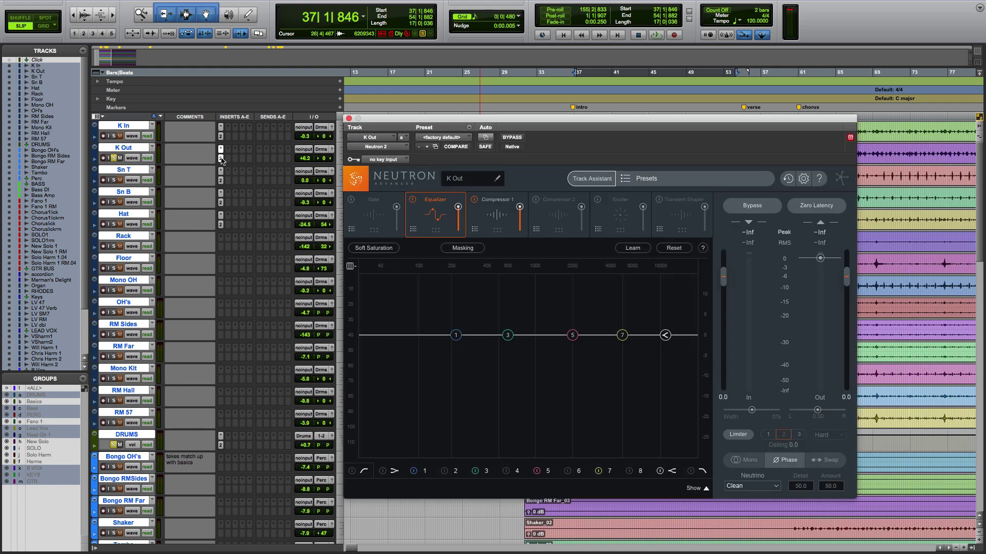
{"action": "scroll", "coordinate": [229, 274], "scroll_direction": "down", "scroll_amount": 8}
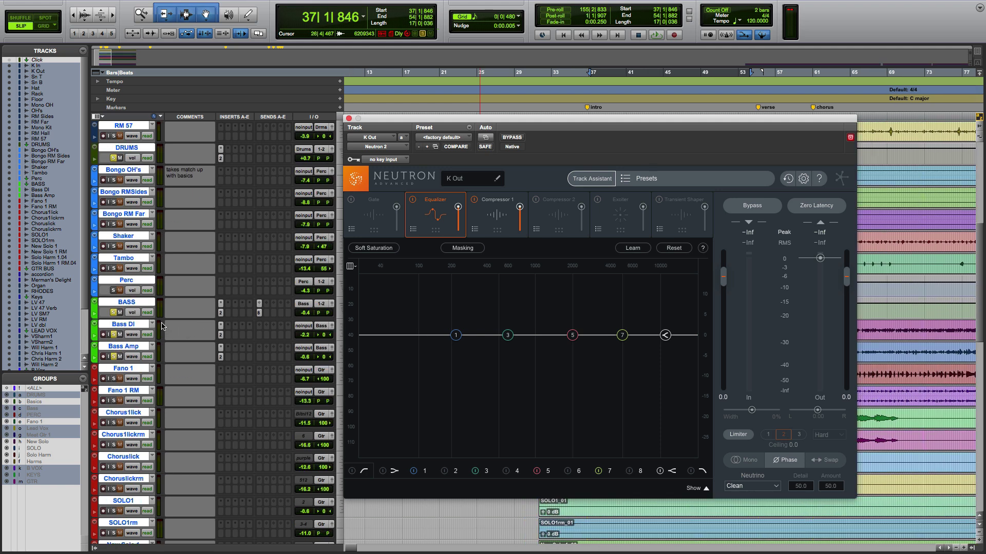
{"action": "scroll", "coordinate": [211, 312], "scroll_direction": "up", "scroll_amount": 8}
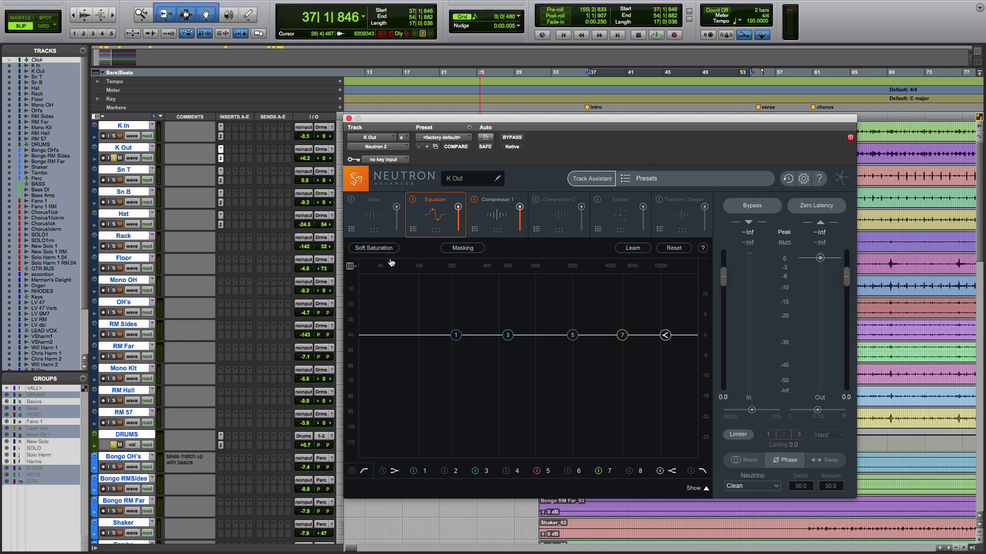
Turn on masking in K Out's equalizer and choose BASS as the comparison source.
{"action": "left_click", "coordinate": [463, 248]}
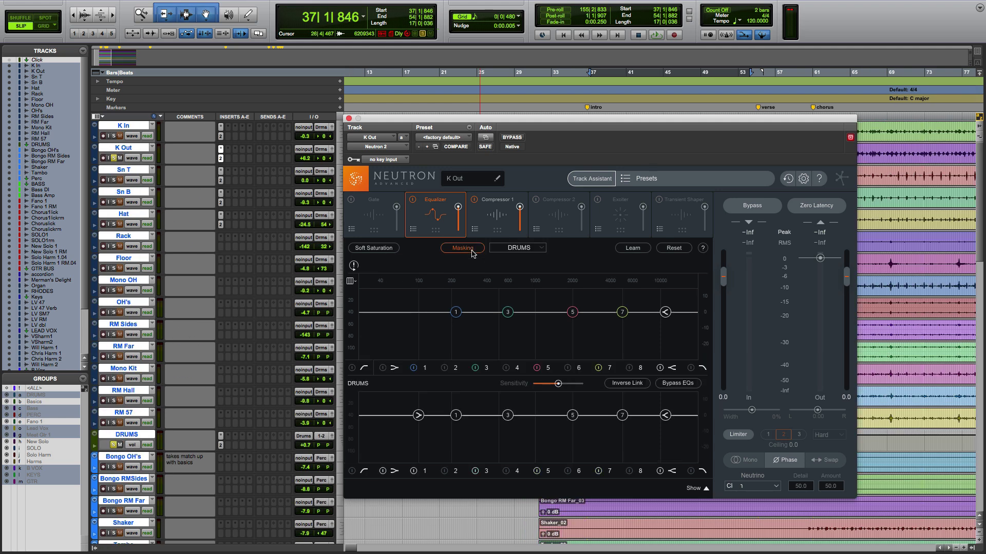
{"action": "left_click", "coordinate": [507, 248]}
{"action": "scroll", "coordinate": [511, 330], "scroll_direction": "down", "scroll_amount": 5}
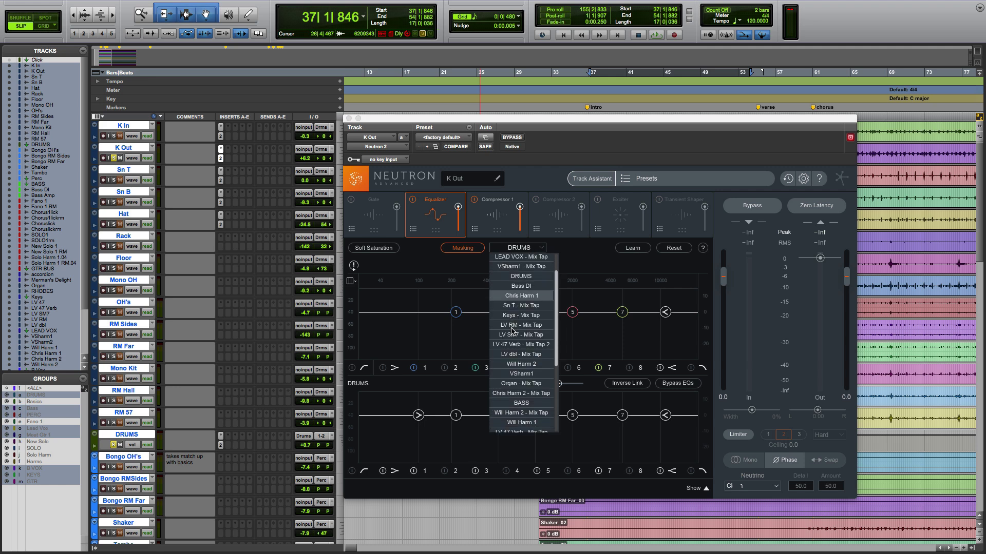
{"action": "scroll", "coordinate": [511, 330], "scroll_direction": "down", "scroll_amount": 1}
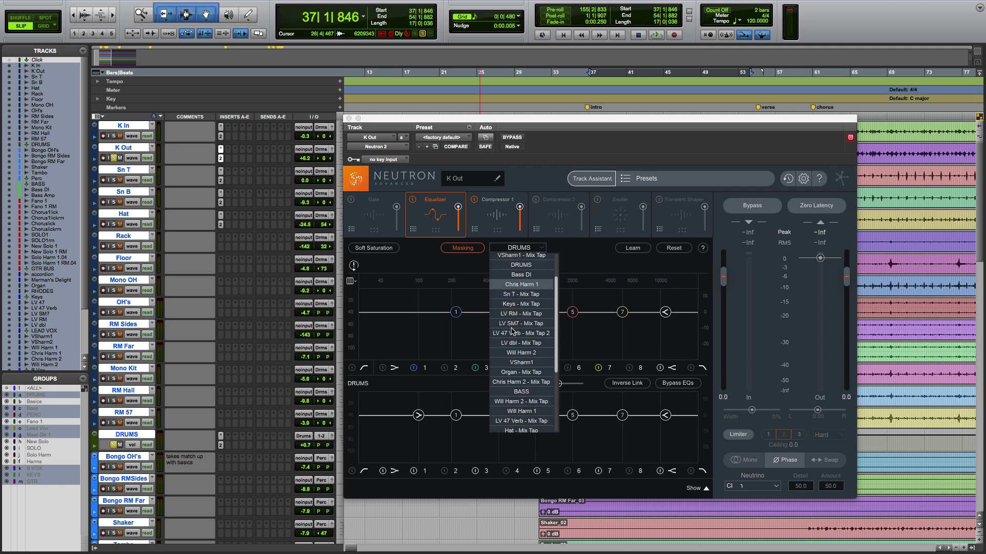
{"action": "left_click", "coordinate": [522, 392]}
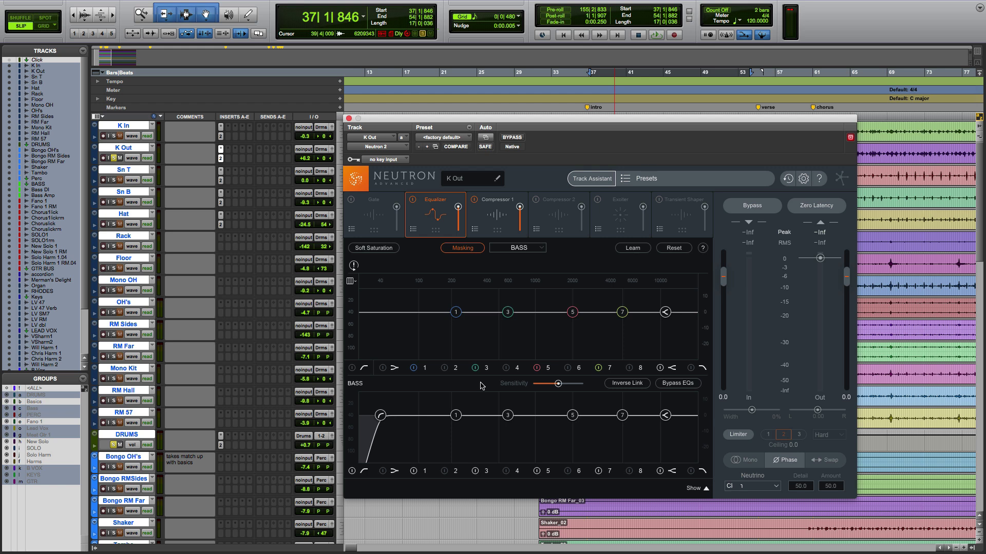
During playback, set the BASS EQ's low-cut filter to Highpass 48dB/oct and raise its cutoff to about 100 Hz.
{"action": "key", "text": "space"}
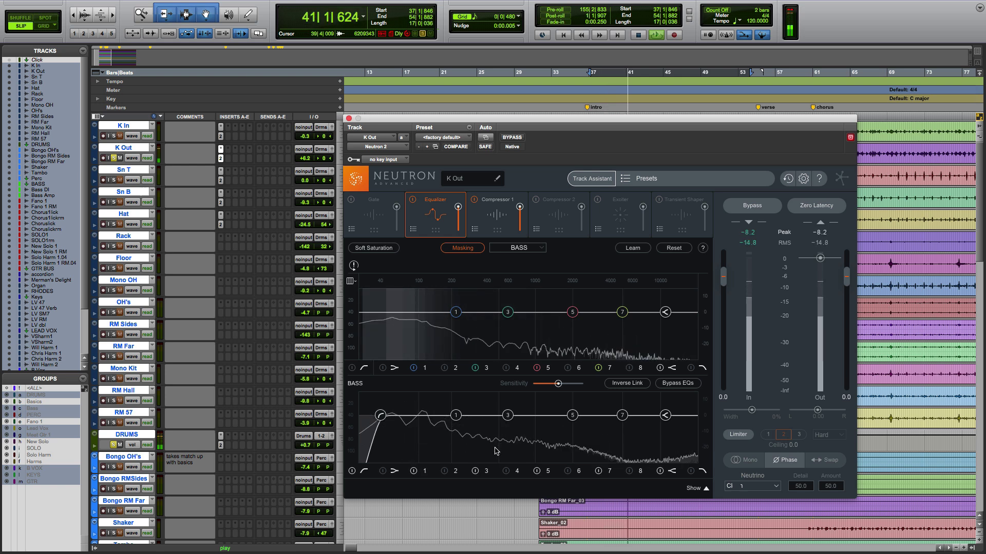
{"action": "left_click_drag", "start_coordinate": [456, 416], "coordinate": [455, 417]}
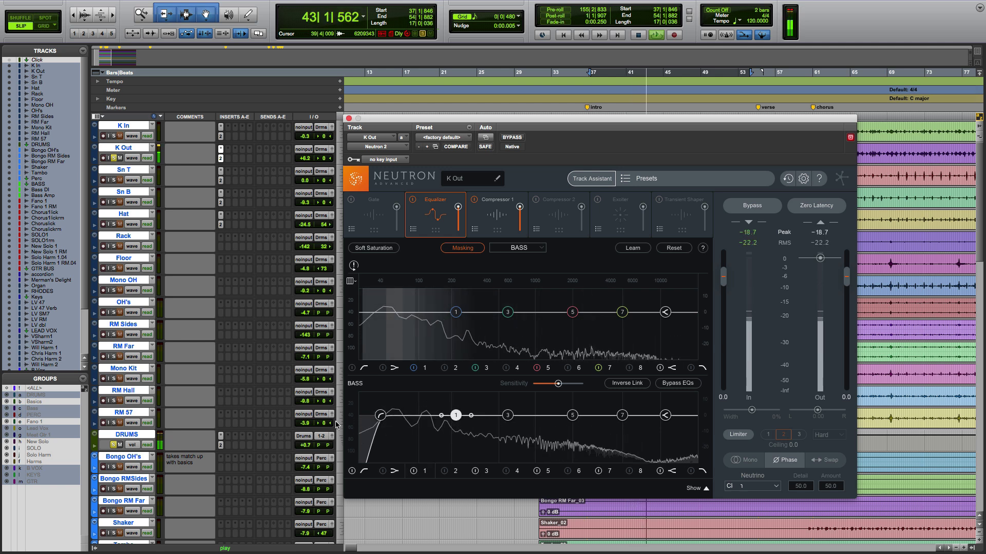
{"action": "left_click", "coordinate": [380, 415]}
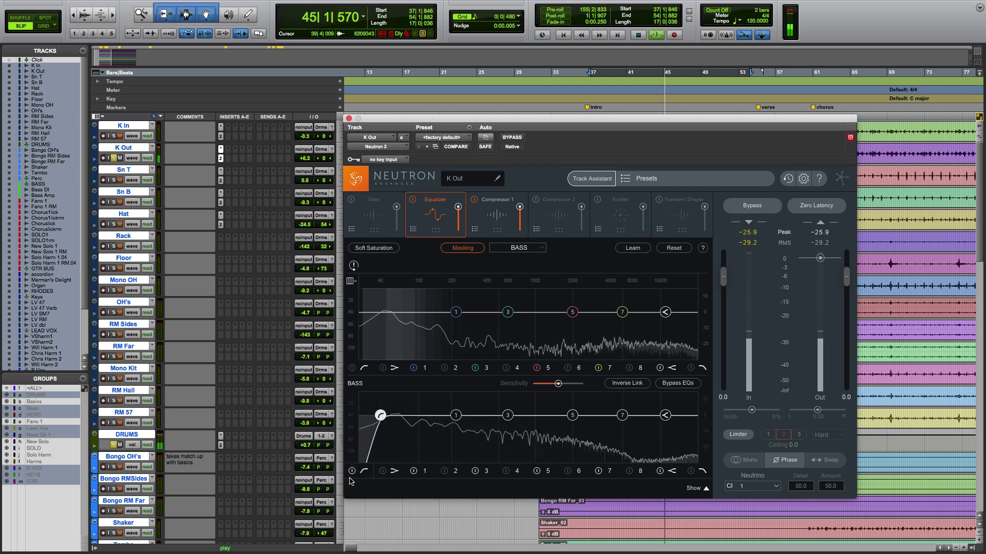
{"action": "right_click", "coordinate": [382, 417]}
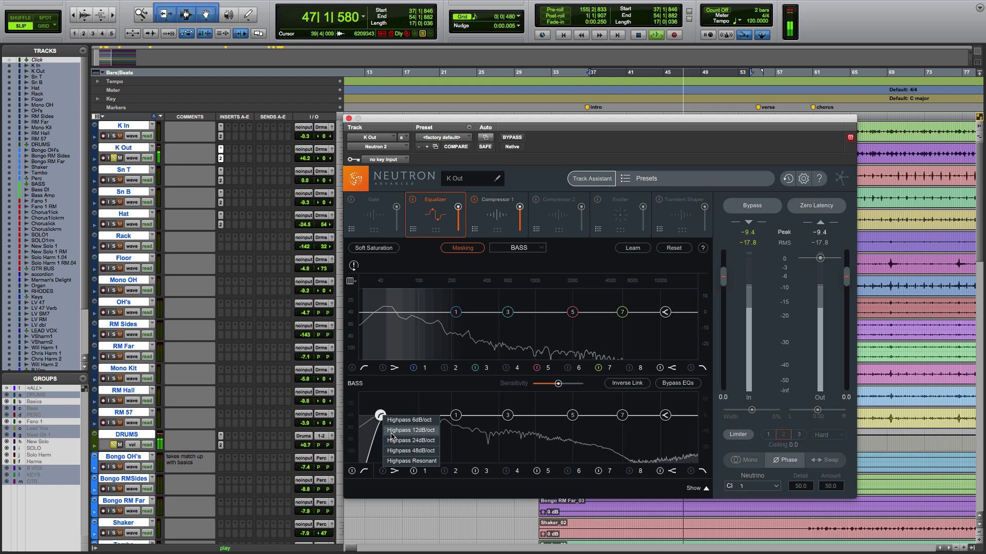
{"action": "left_click", "coordinate": [389, 421]}
{"action": "right_click", "coordinate": [381, 417]}
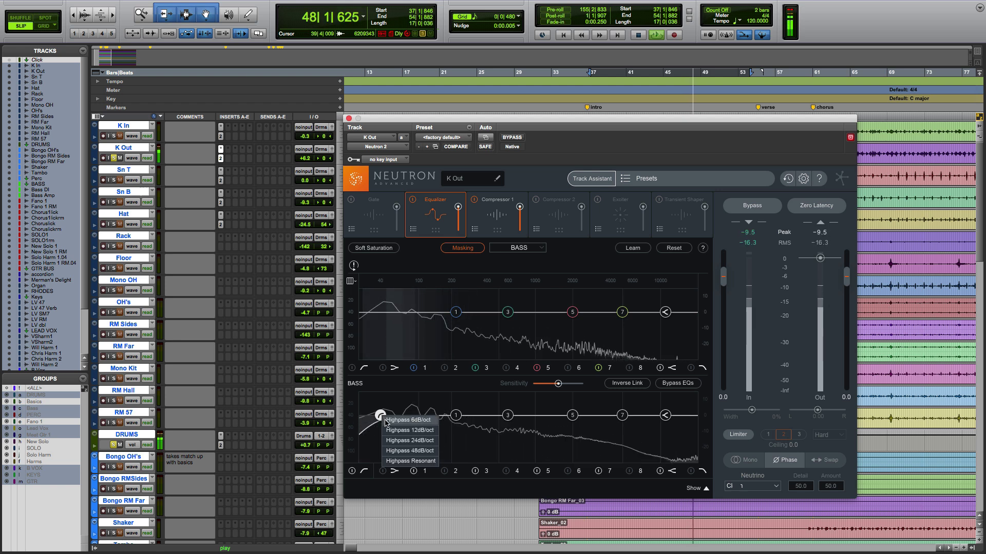
{"action": "left_click", "coordinate": [390, 451]}
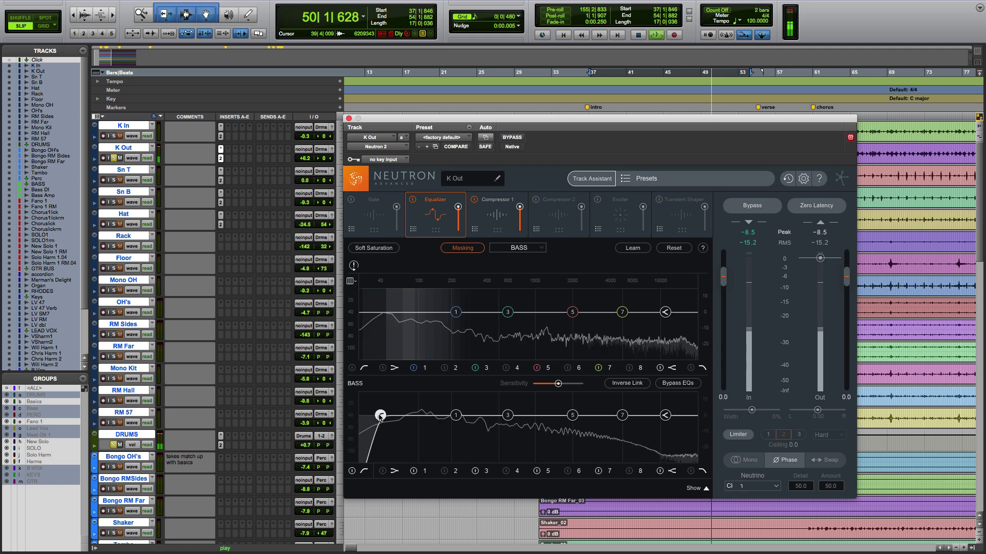
{"action": "left_click_drag", "start_coordinate": [378, 416], "coordinate": [421, 418]}
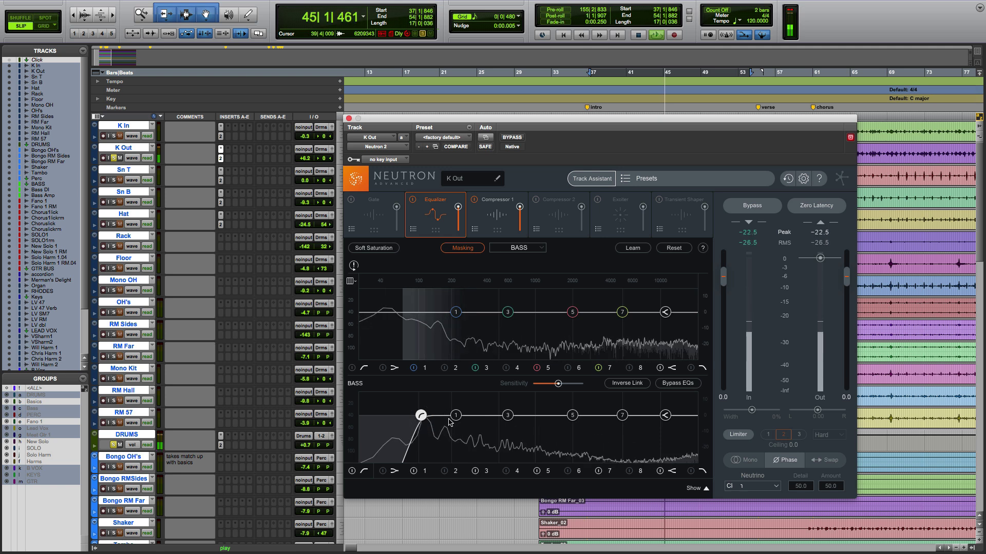
Enable band 2 in the BASS EQ and turn on Inverse Link between the two equalizers.
{"action": "left_click", "coordinate": [445, 471]}
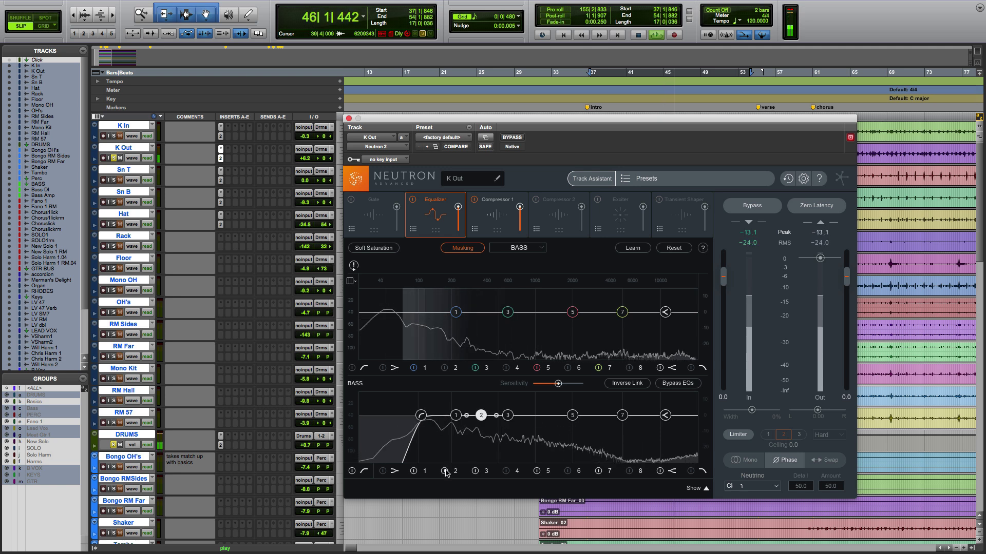
{"action": "left_click", "coordinate": [455, 416]}
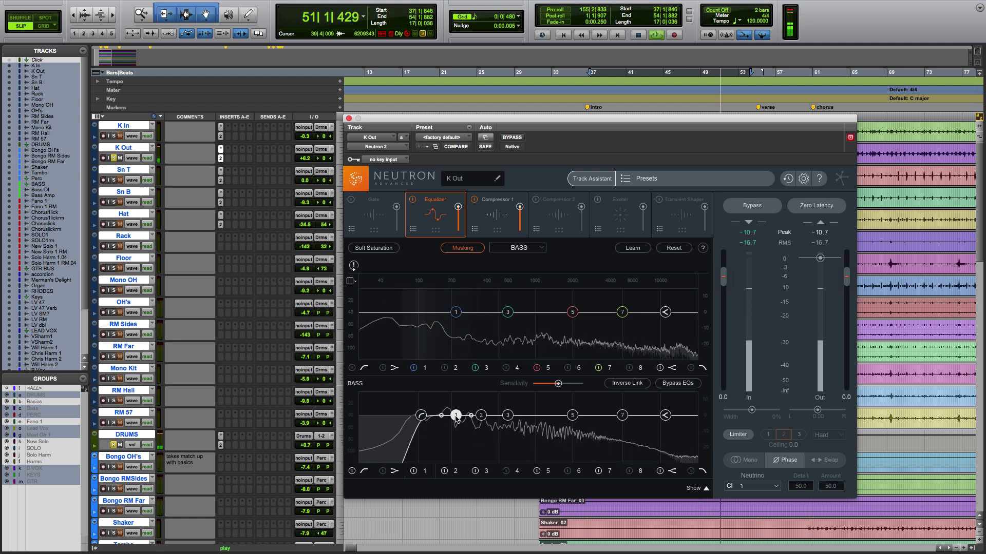
{"action": "left_click", "coordinate": [626, 383]}
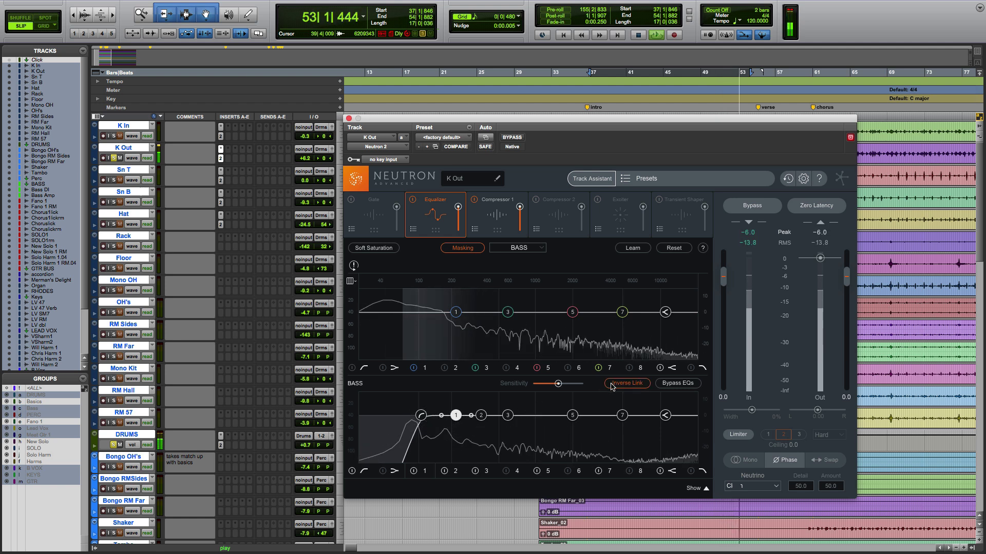
Boost the BASS EQ's band 1 at about 155 Hz and shift band 2 to just above 200 Hz with a slight boost.
{"action": "left_click_drag", "start_coordinate": [455, 415], "coordinate": [447, 418]}
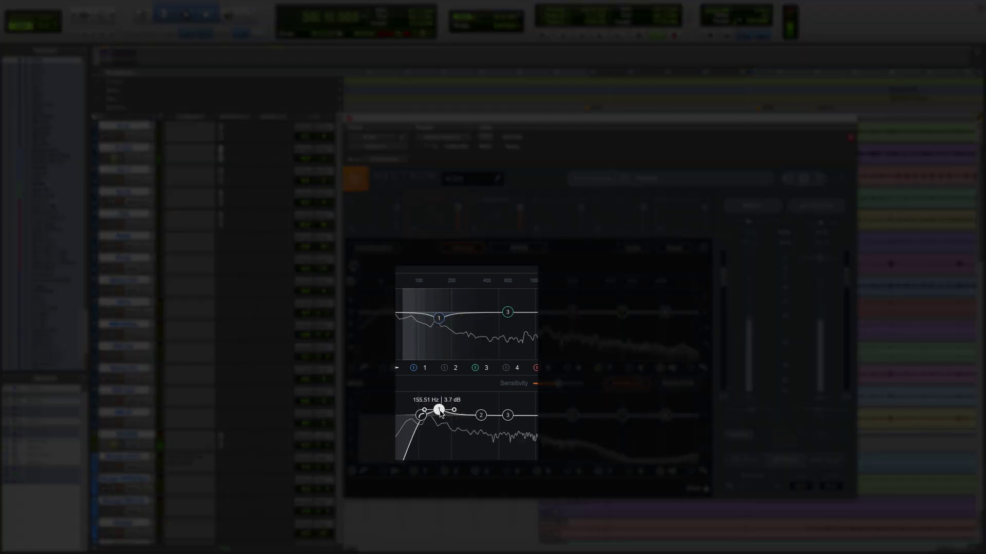
{"action": "left_click_drag", "start_coordinate": [440, 412], "coordinate": [441, 412]}
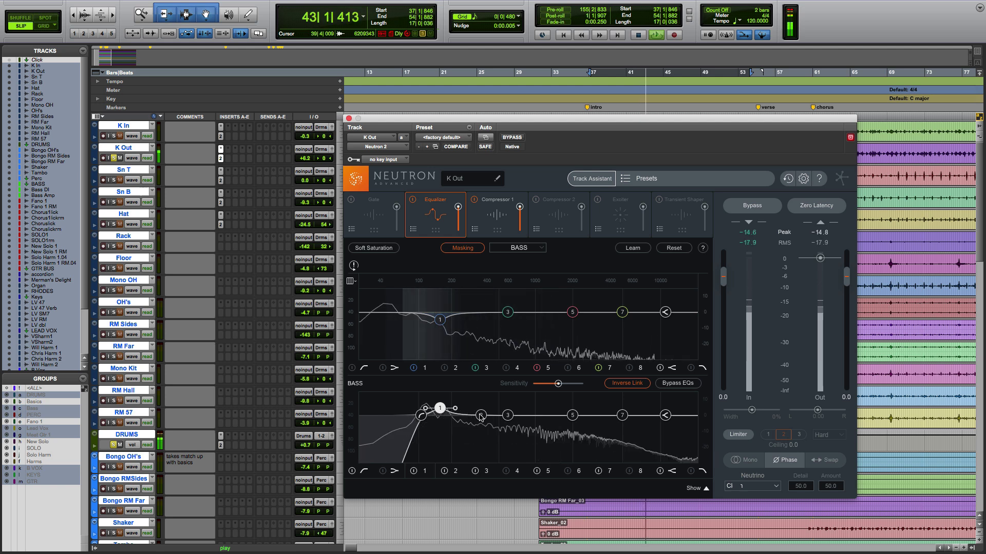
{"action": "left_click_drag", "start_coordinate": [481, 414], "coordinate": [465, 414]}
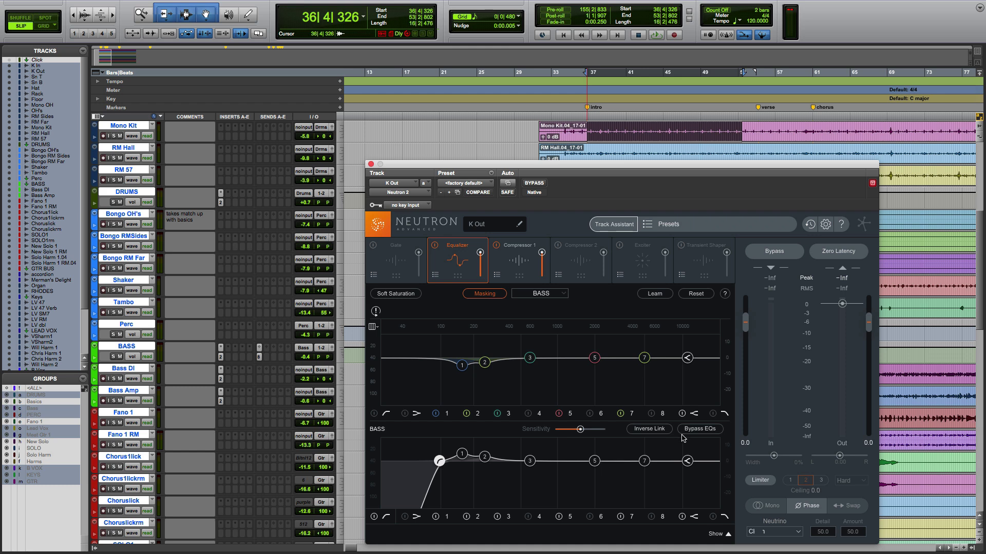
Play the mix and compare the sound with both EQs bypassed and active.
{"action": "key", "text": "space"}
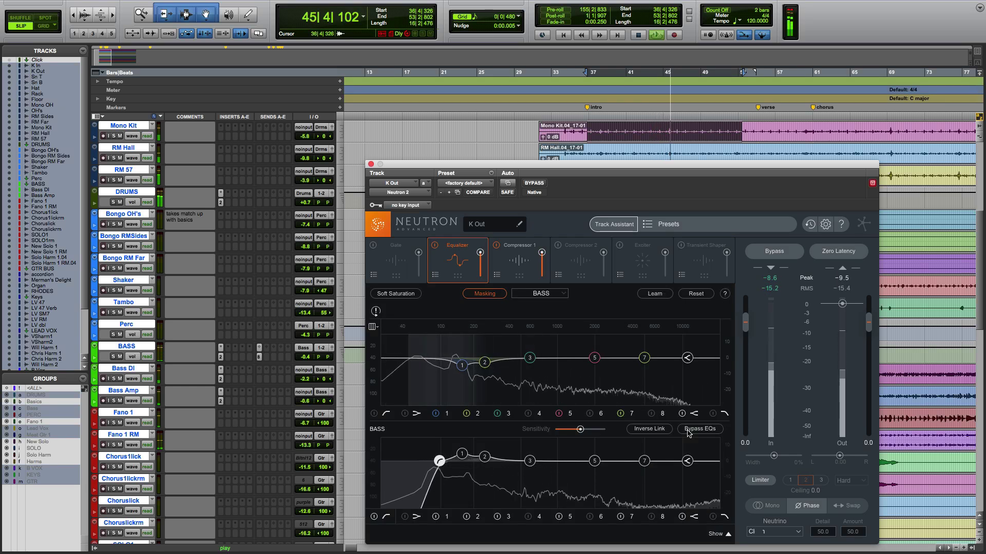
{"action": "left_click", "coordinate": [689, 432]}
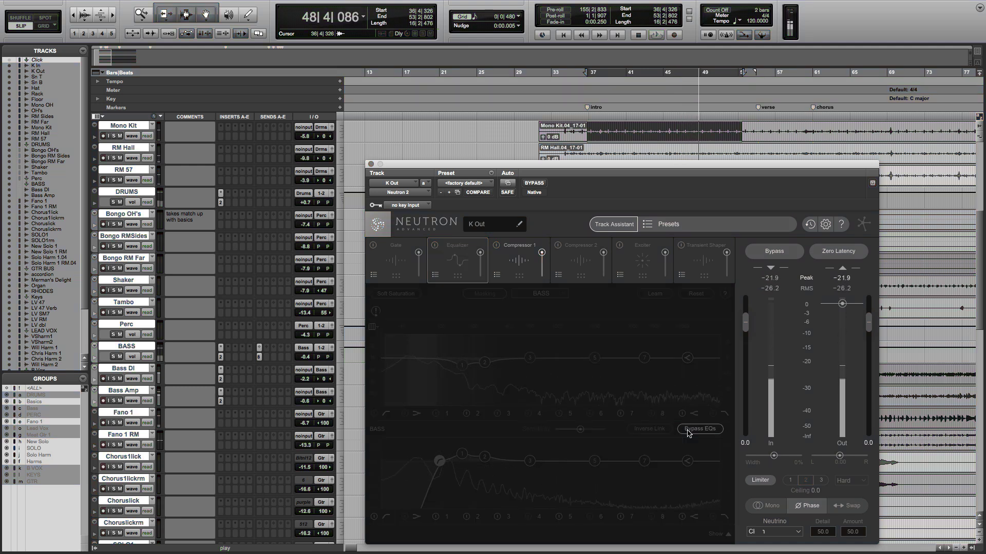
{"action": "left_click", "coordinate": [689, 432]}
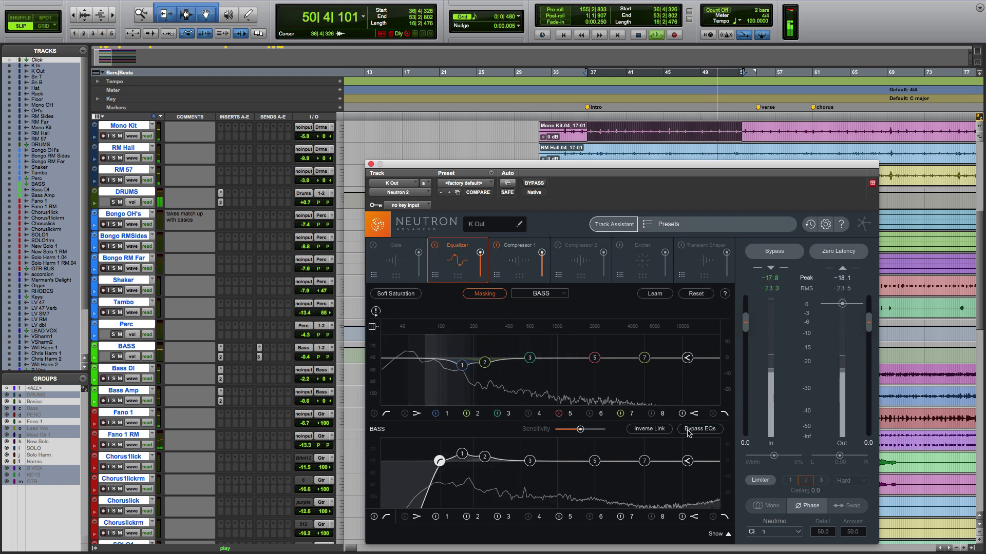
{"action": "left_click", "coordinate": [689, 433]}
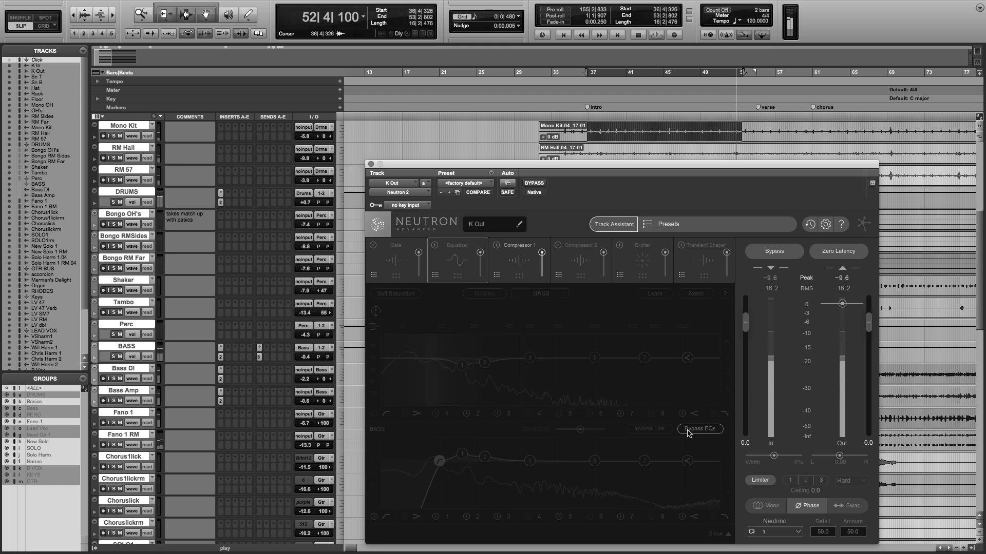
{"action": "left_click", "coordinate": [689, 432]}
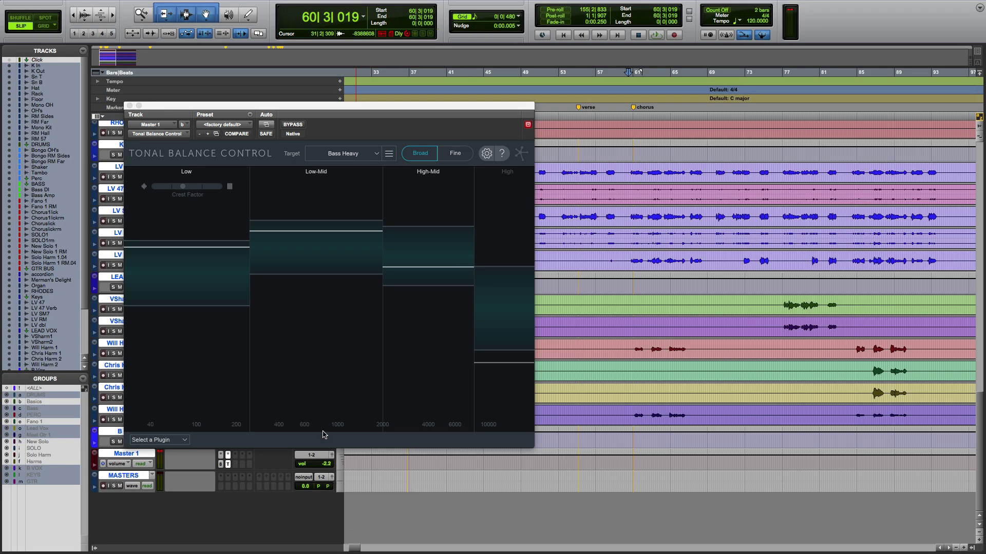
Try the Modern and Orchestral targets in Tonal Balance Control on Master 1 and return the target to Bass Heavy.
{"action": "left_click", "coordinate": [354, 155]}
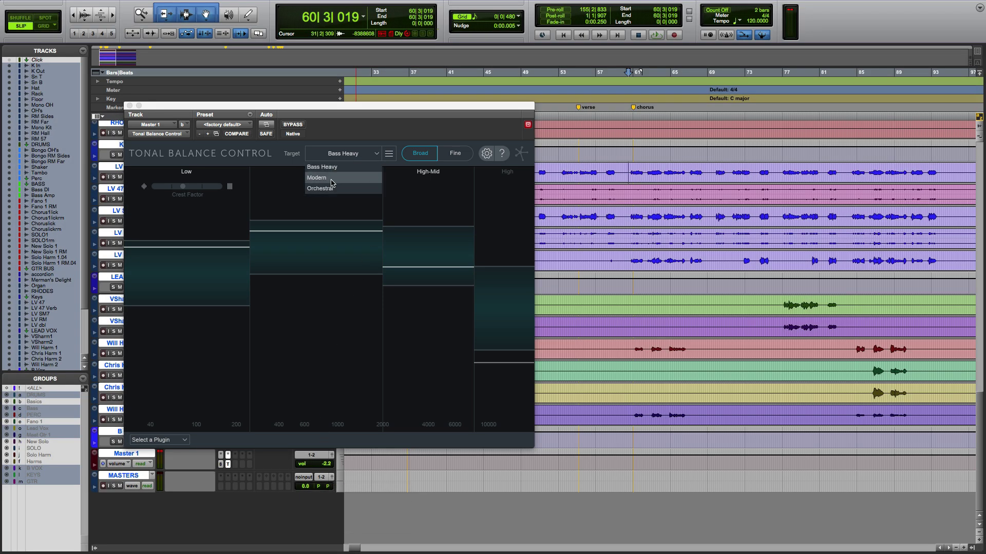
{"action": "left_click", "coordinate": [332, 179]}
{"action": "left_click", "coordinate": [339, 153]}
{"action": "left_click", "coordinate": [336, 189]}
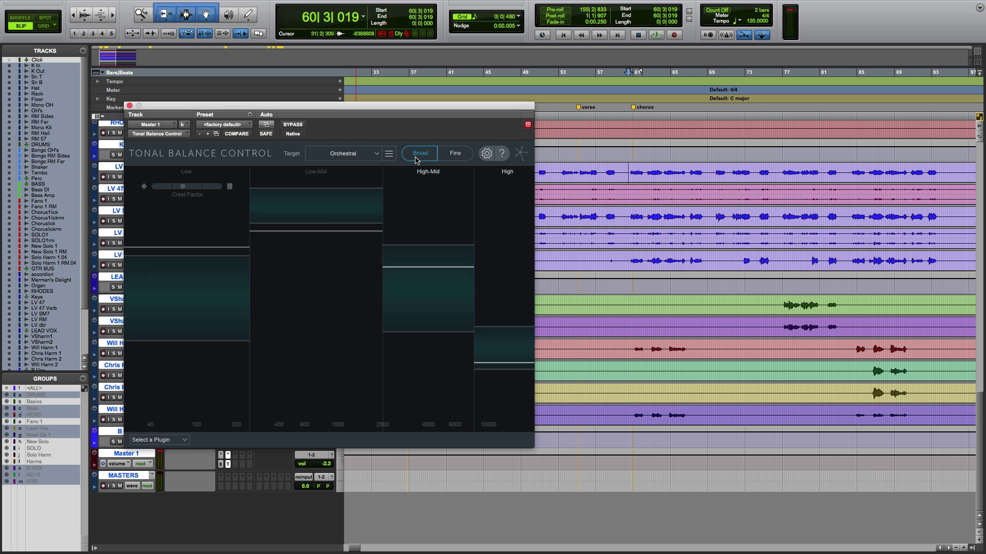
{"action": "left_click", "coordinate": [389, 154]}
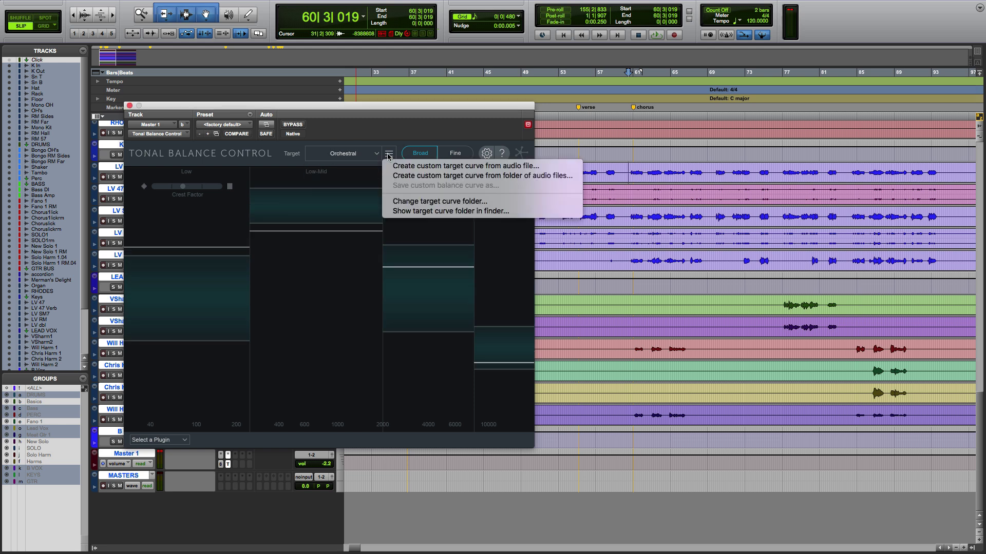
{"action": "left_click", "coordinate": [344, 175]}
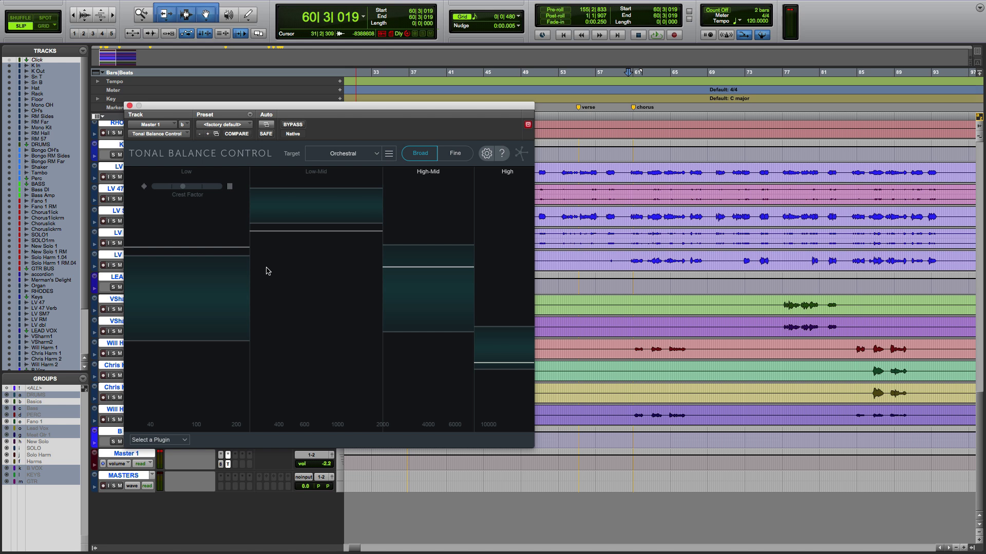
{"action": "left_click", "coordinate": [329, 153]}
{"action": "left_click", "coordinate": [329, 166]}
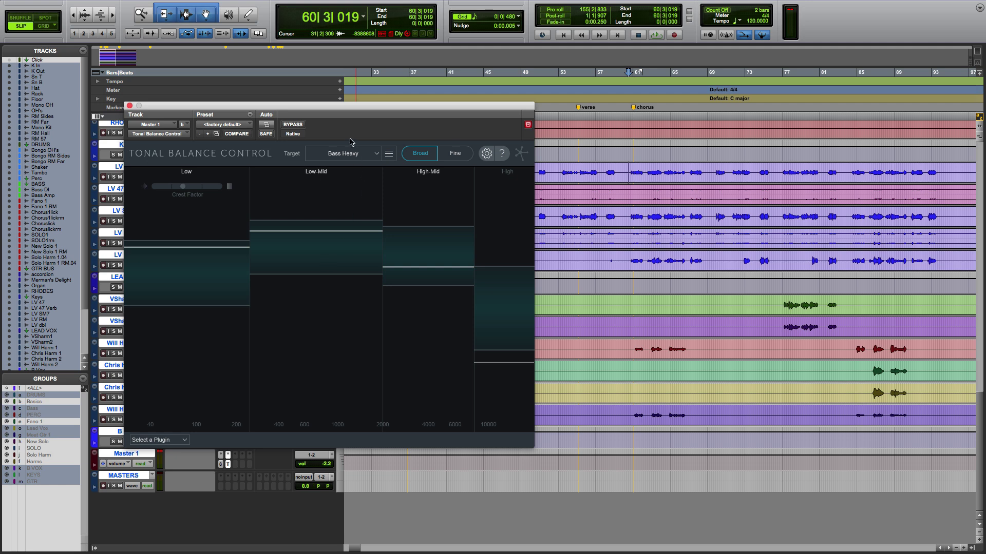
{"action": "left_click_drag", "start_coordinate": [344, 108], "coordinate": [523, 117]}
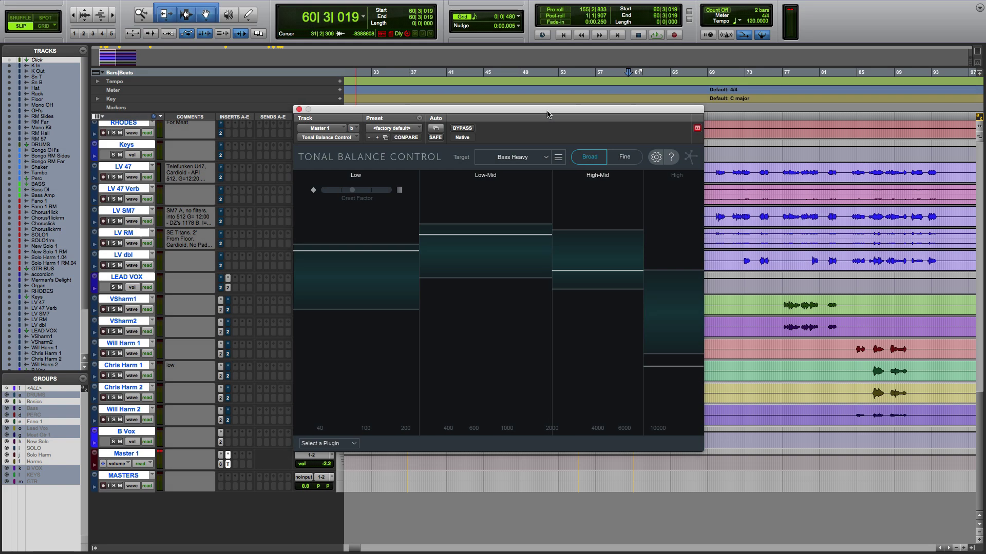
{"action": "left_click_drag", "start_coordinate": [552, 115], "coordinate": [404, 111]}
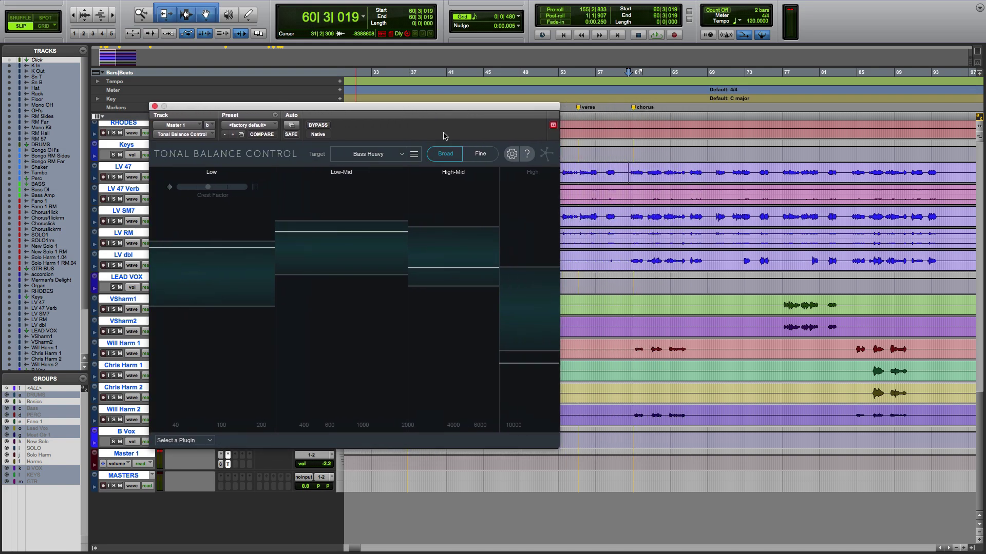
Play the chorus from about bar 60 to bar 69 and compare its tonal balance with the Bass Heavy target.
{"action": "left_click_drag", "start_coordinate": [623, 173], "coordinate": [714, 177]}
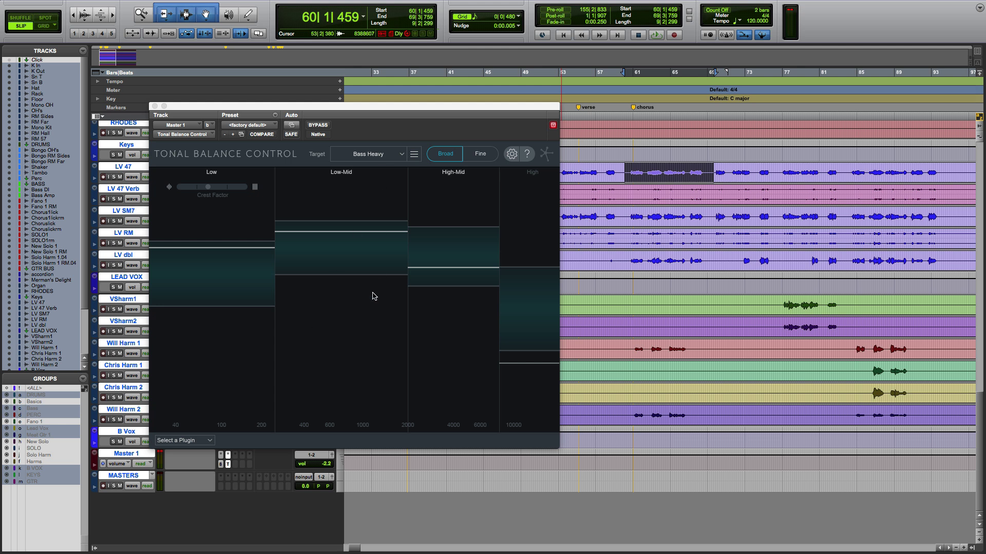
{"action": "key", "text": "space"}
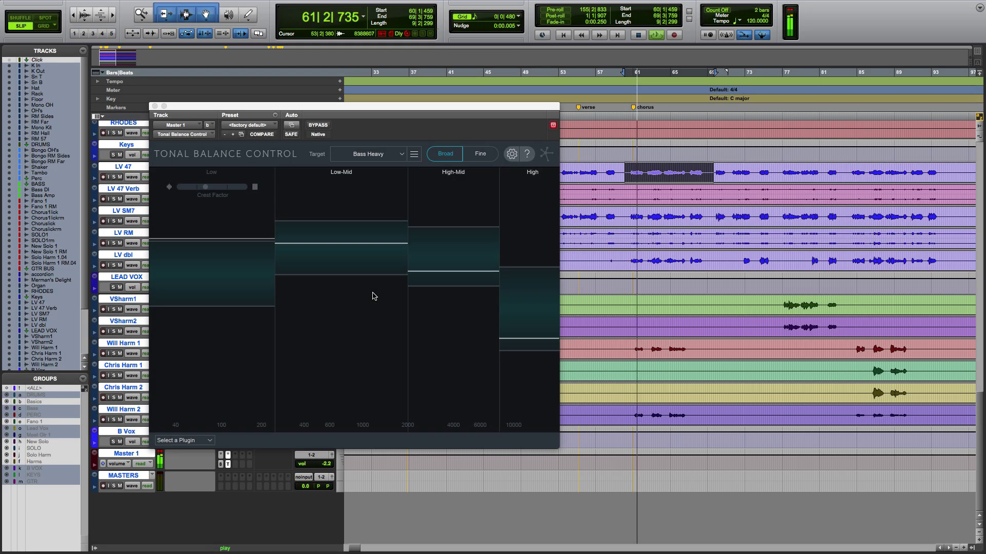
{"action": "key", "text": "space"}
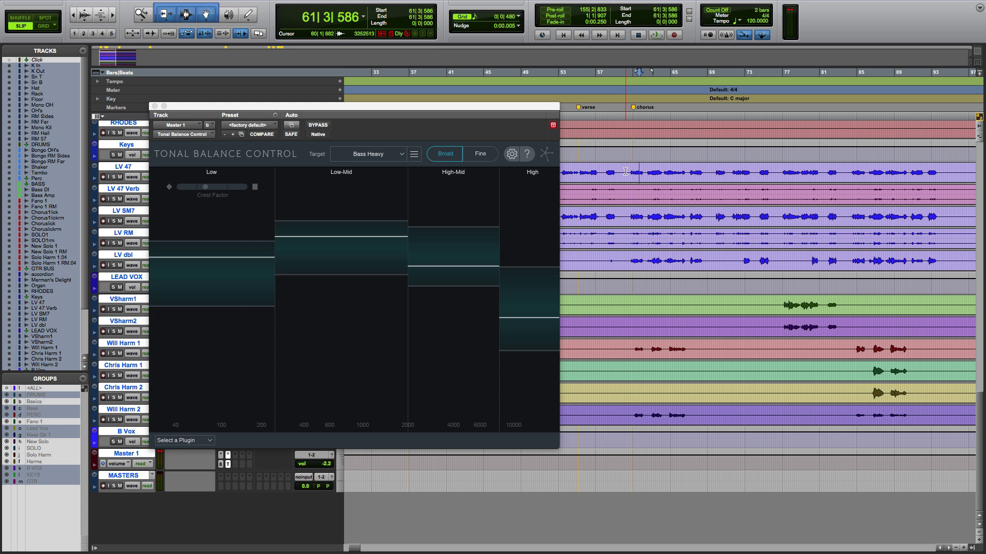
Loop the chorus from about bar 60 and audition the low-mid and low frequencies in isolation in Tonal Balance Control.
{"action": "left_click_drag", "start_coordinate": [625, 171], "coordinate": [711, 173]}
{"action": "key", "text": "space"}
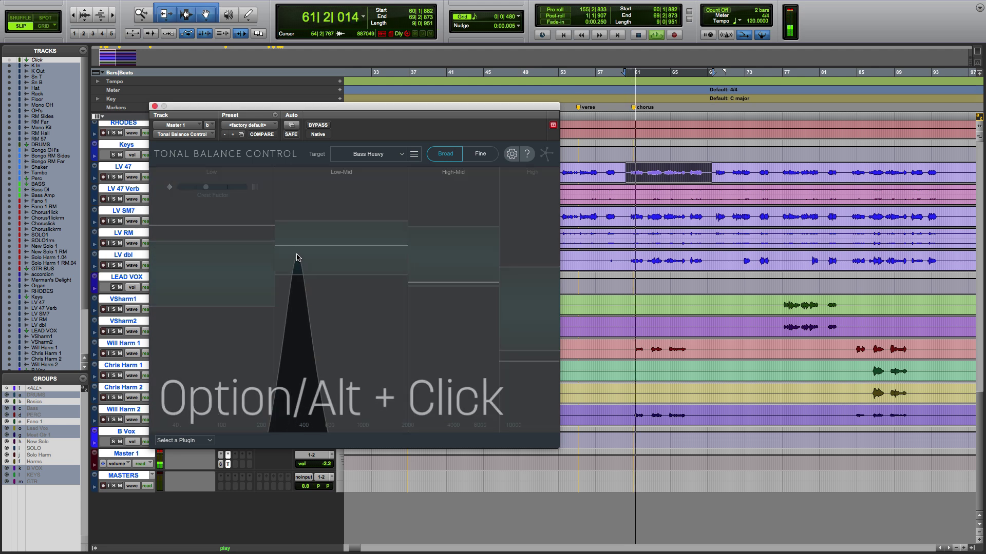
{"action": "left_click_drag", "start_coordinate": [248, 242], "coordinate": [195, 244]}
{"action": "key", "text": "space"}
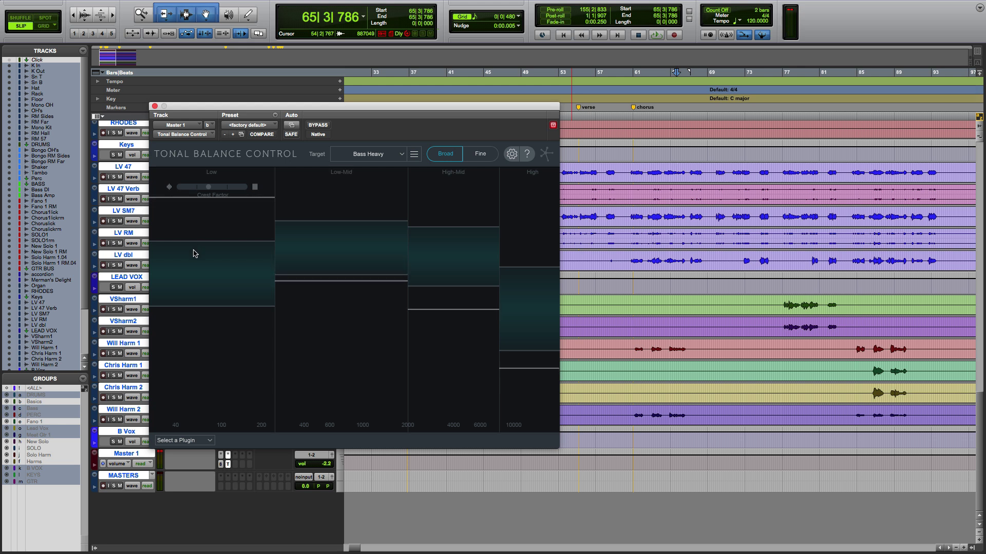
Load the K Out equalizer into Tonal Balance Control.
{"action": "left_click", "coordinate": [207, 440]}
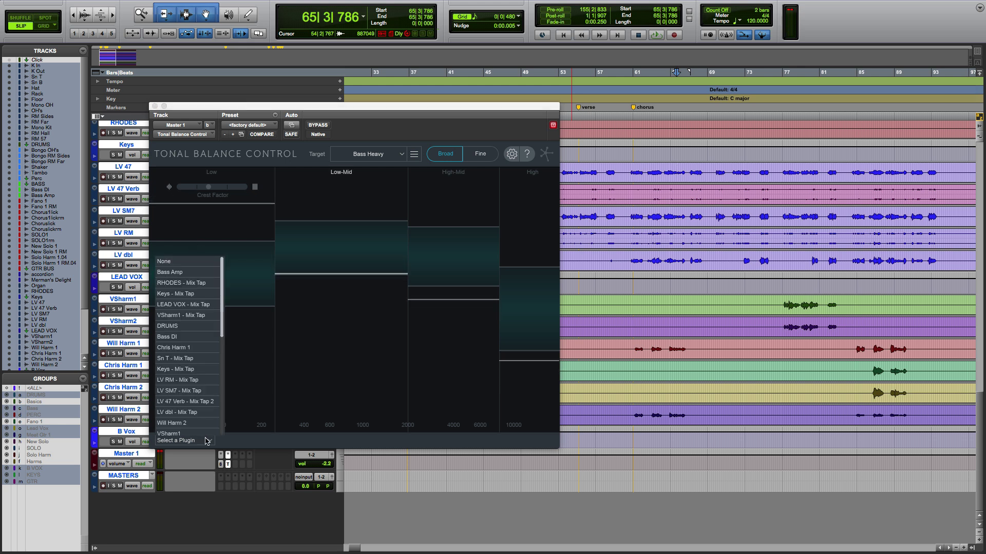
{"action": "scroll", "coordinate": [196, 338], "scroll_direction": "down", "scroll_amount": 5}
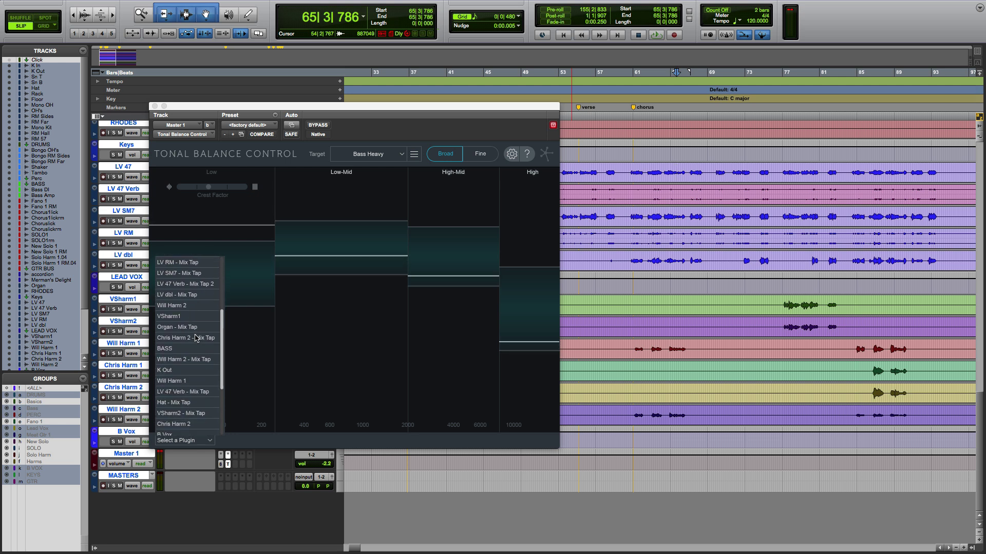
{"action": "left_click", "coordinate": [196, 370]}
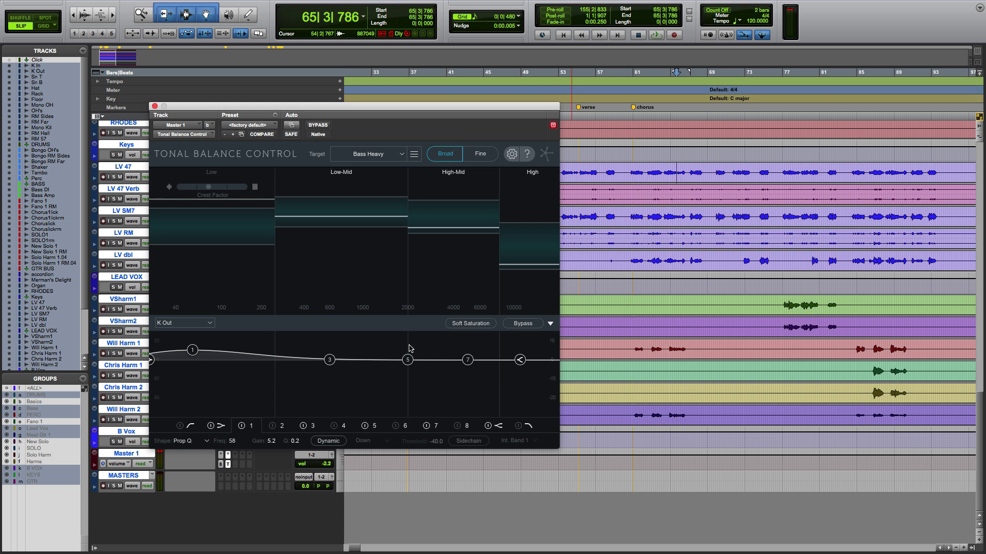
Play the chorus while lowering the K Out EQ's band 1 to about 1.7 dB at 63 Hz, and reset the band.
{"action": "left_click_drag", "start_coordinate": [628, 172], "coordinate": [712, 172]}
{"action": "key", "text": "space"}
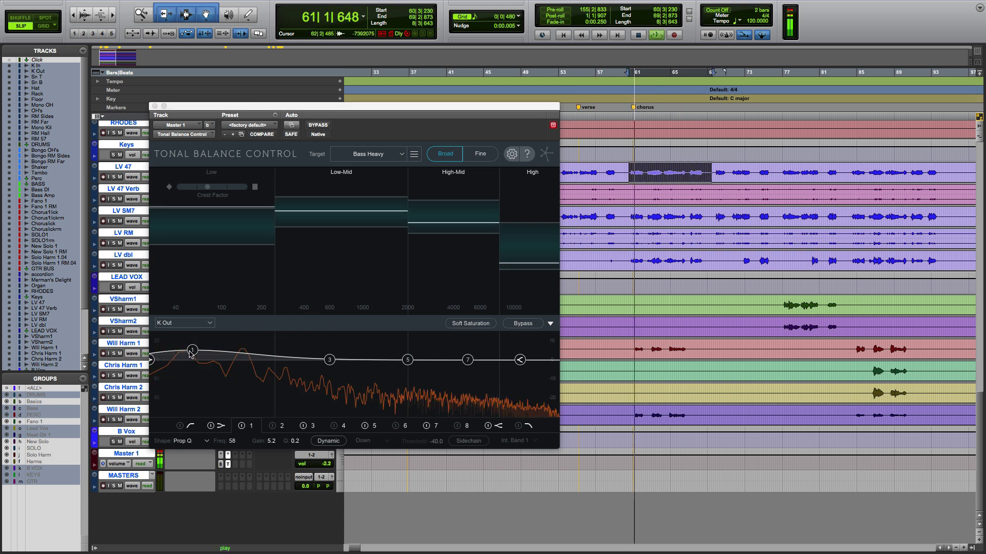
{"action": "left_click_drag", "start_coordinate": [192, 350], "coordinate": [195, 355]}
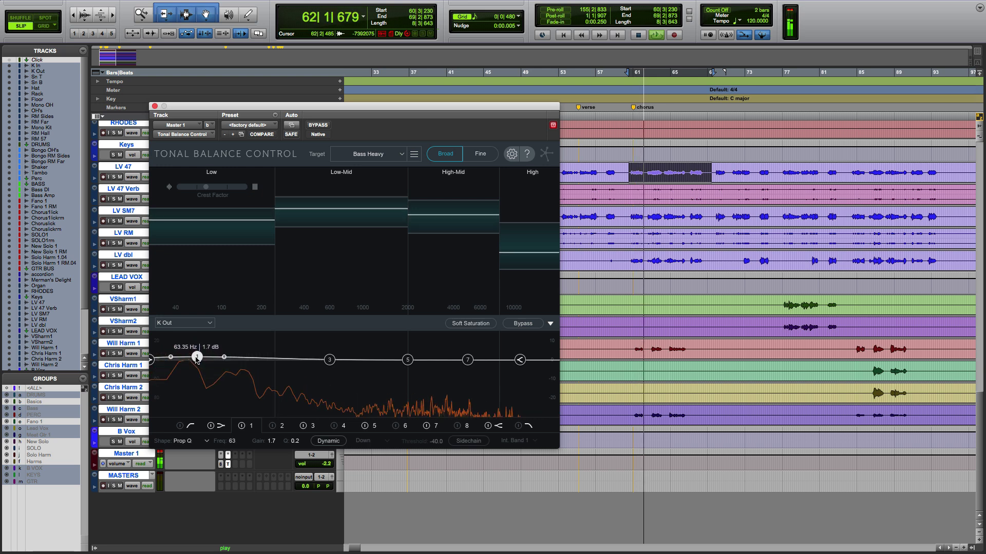
{"action": "double_click", "coordinate": [196, 358]}
{"action": "left_click", "coordinate": [154, 359]}
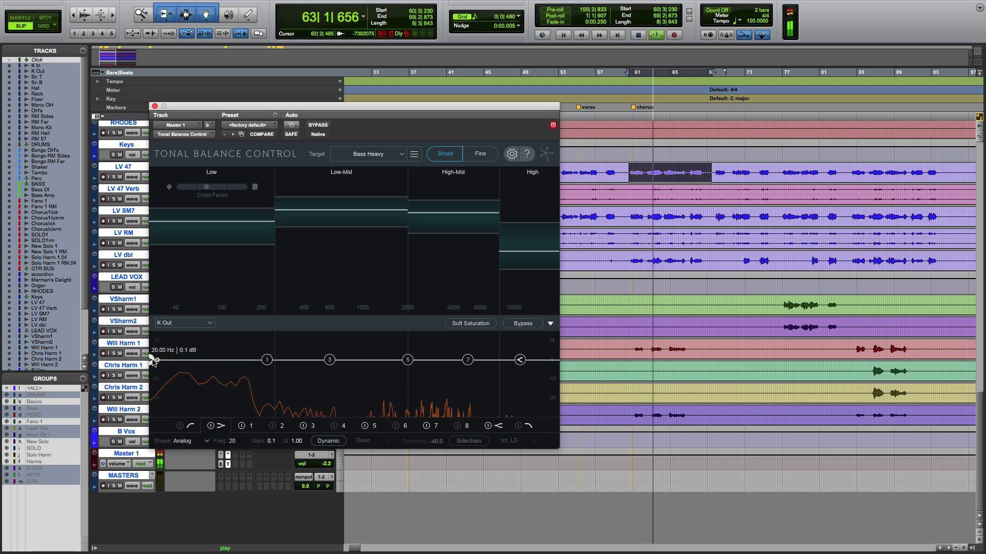
{"action": "left_click_drag", "start_coordinate": [267, 361], "coordinate": [190, 359]}
{"action": "scroll", "coordinate": [190, 358], "scroll_direction": "down", "scroll_amount": 4}
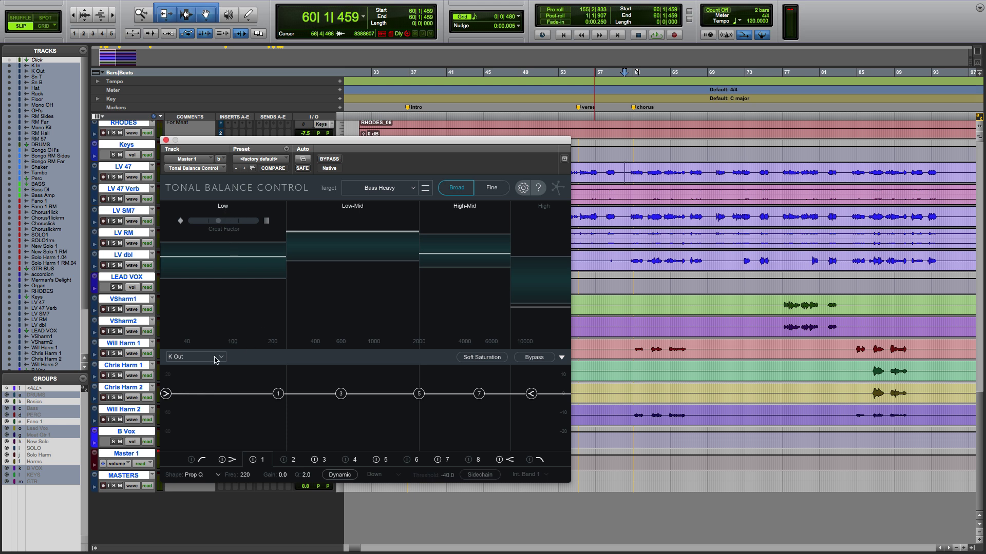
Move Tonal Balance Control aside, examine the Ozone 8 insert on Master 1 and close it.
{"action": "left_click_drag", "start_coordinate": [255, 145], "coordinate": [384, 139]}
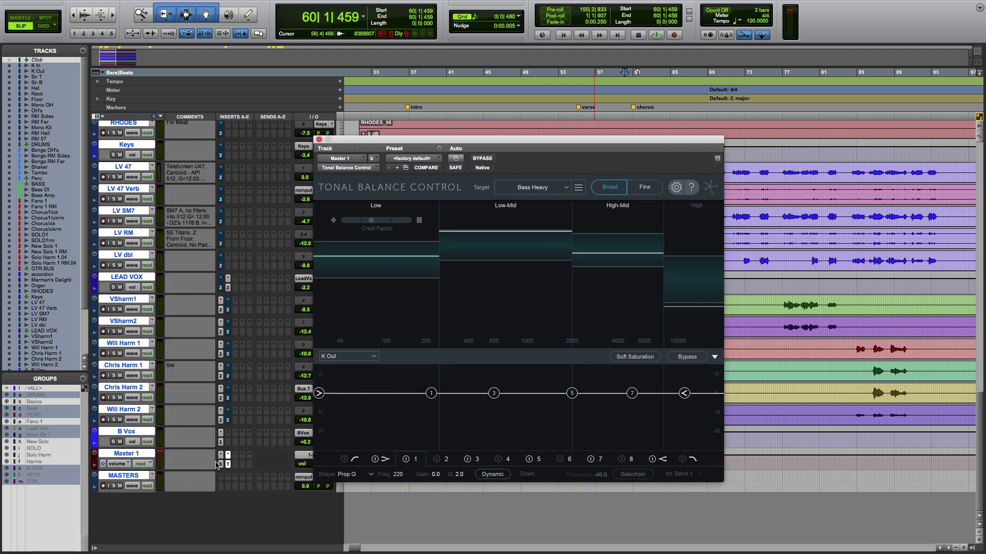
{"action": "left_click", "coordinate": [222, 465]}
{"action": "left_click", "coordinate": [221, 465]}
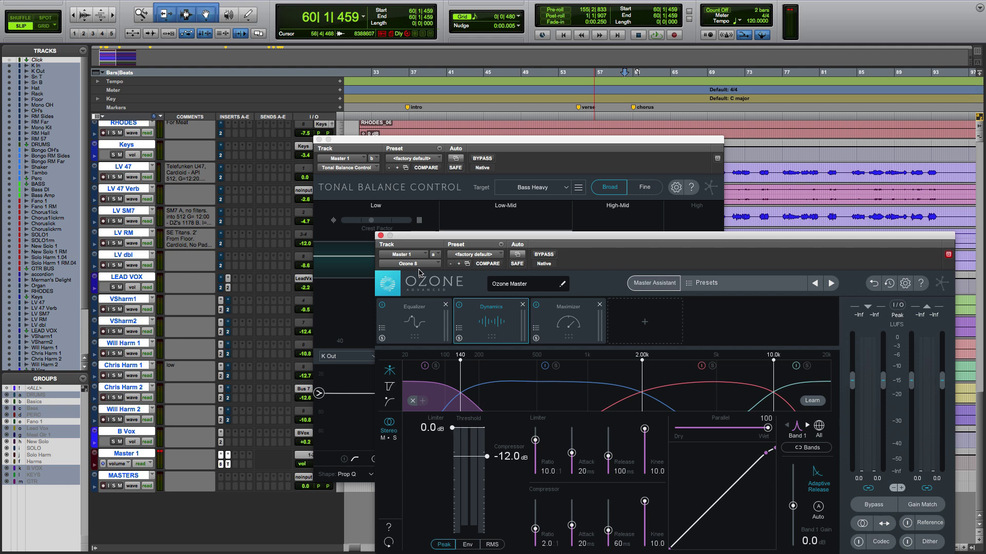
{"action": "left_click", "coordinate": [381, 235]}
Load the Ozone Master EQ into Tonal Balance Control and set its band 3 to about 278 Hz and 0.3 dB during playback.
{"action": "left_click", "coordinate": [347, 358]}
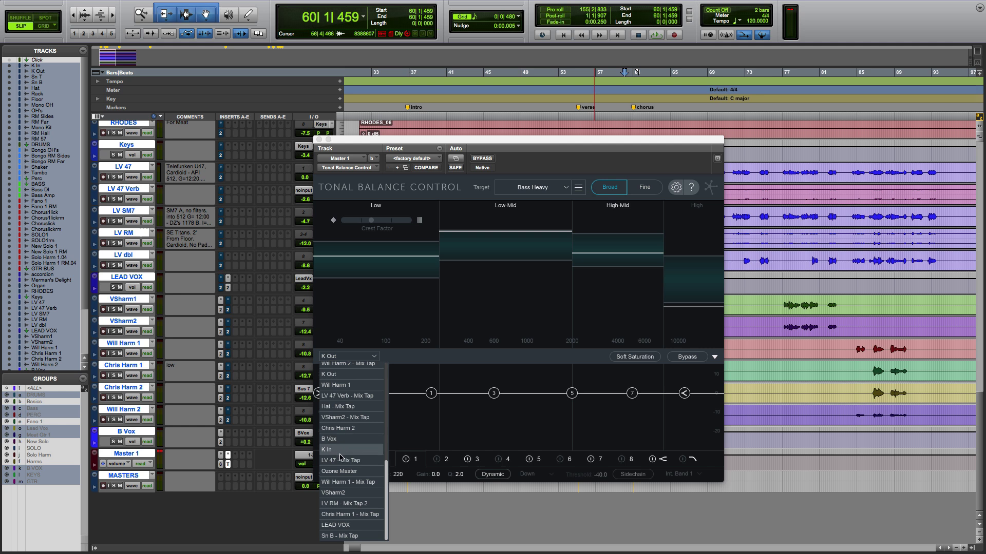
{"action": "left_click", "coordinate": [340, 472]}
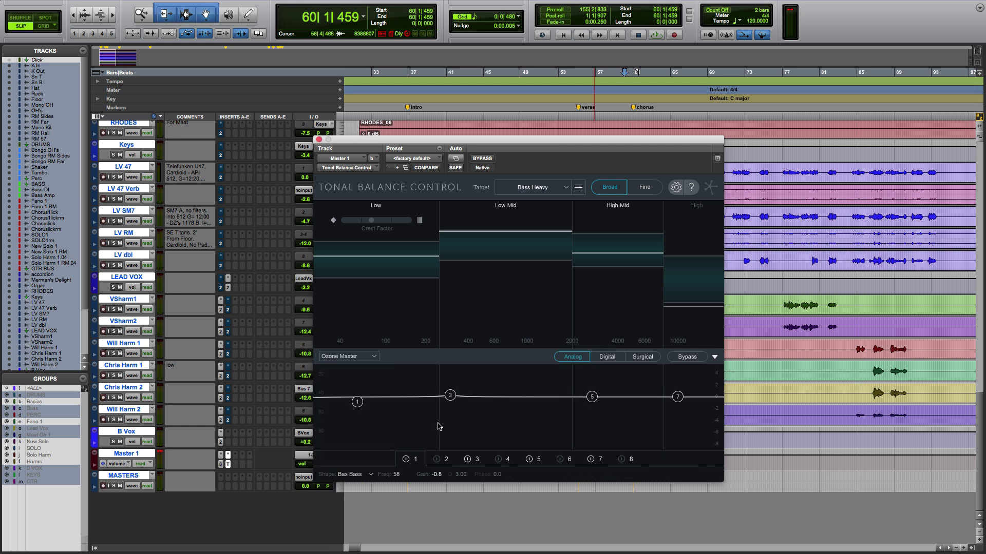
{"action": "mouse_move", "coordinate": [448, 402]}
{"action": "left_mouse_down"}
{"action": "mouse_move", "coordinate": [433, 381]}
{"action": "mouse_move", "coordinate": [429, 398]}
{"action": "mouse_move", "coordinate": [445, 400]}
{"action": "left_mouse_up"}
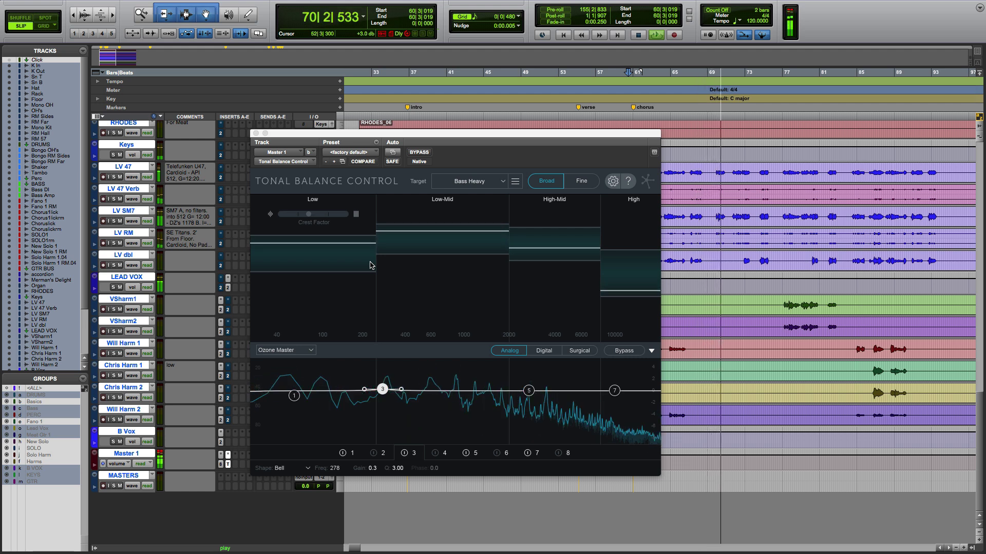
{"action": "key", "text": "space"}
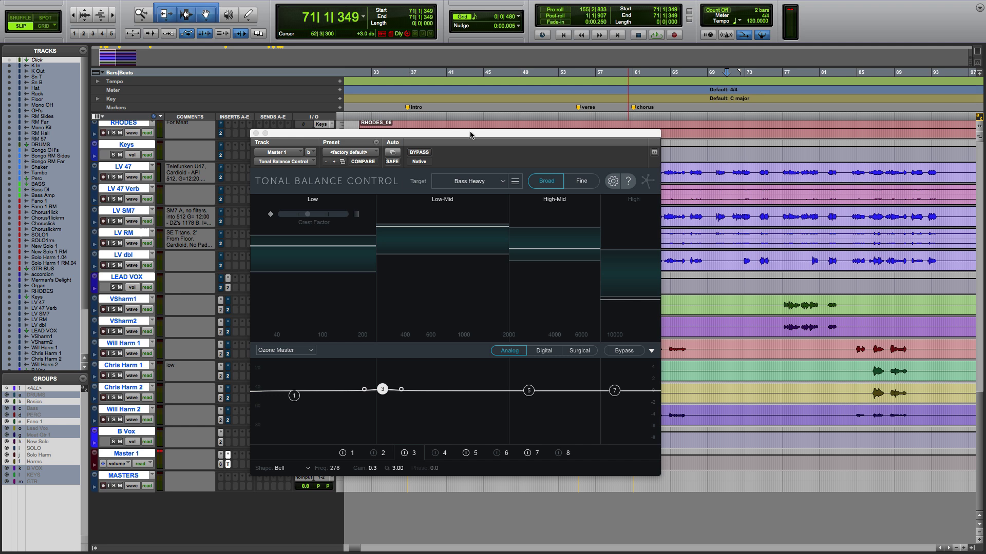
Examine the available targets and the custom target curve options in Tonal Balance Control without choosing one.
{"action": "left_click", "coordinate": [486, 184]}
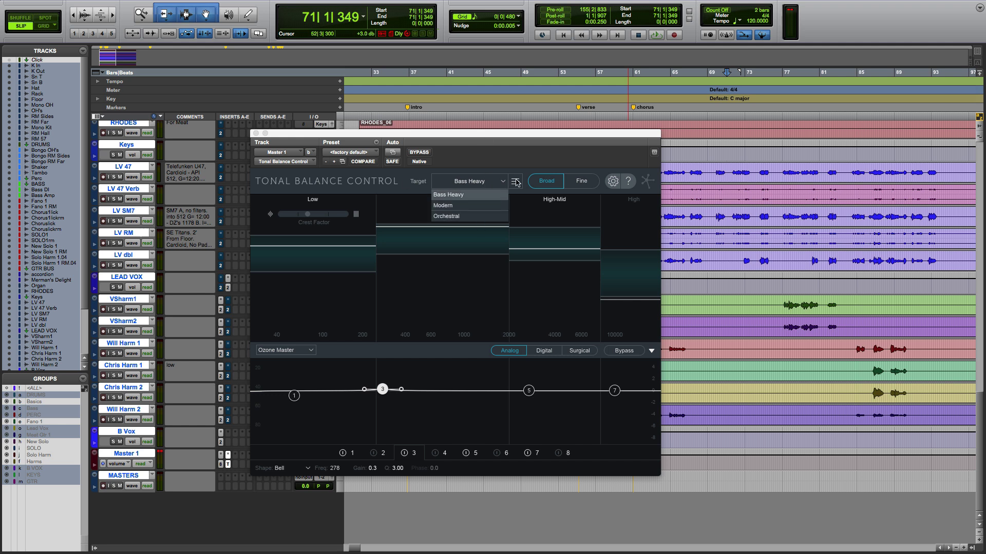
{"action": "left_click", "coordinate": [516, 181]}
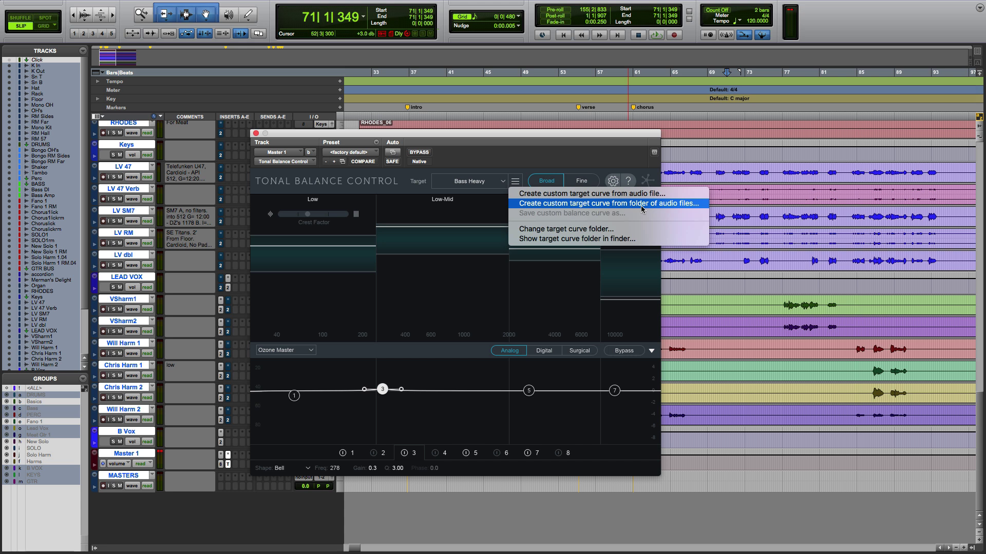
{"action": "left_click", "coordinate": [467, 277]}
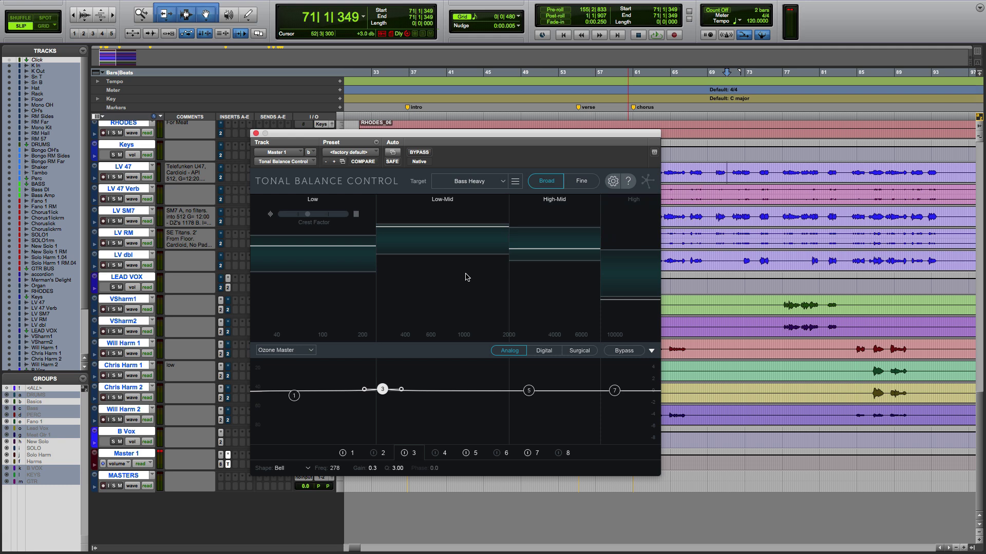
{"action": "key", "text": "space"}
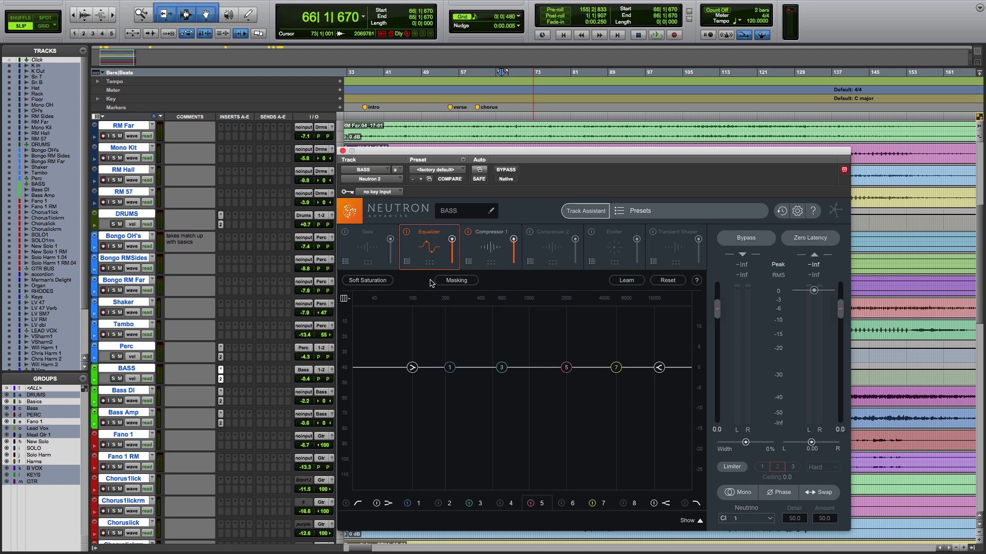
Turn on Masking in the BASS equalizer and select GTR BUS as the comparison track.
{"action": "left_click", "coordinate": [449, 281]}
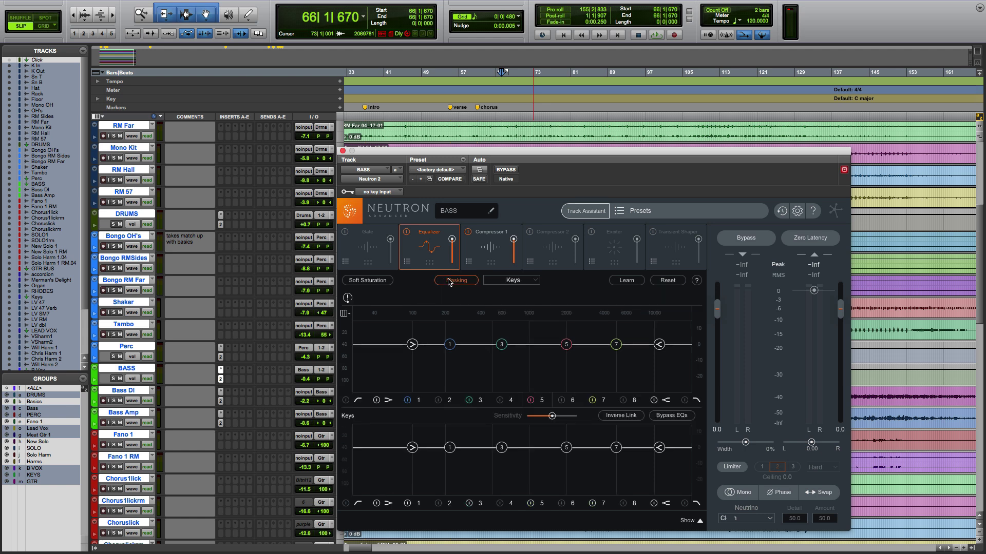
{"action": "left_click", "coordinate": [512, 280]}
{"action": "scroll", "coordinate": [520, 354], "scroll_direction": "down", "scroll_amount": 3}
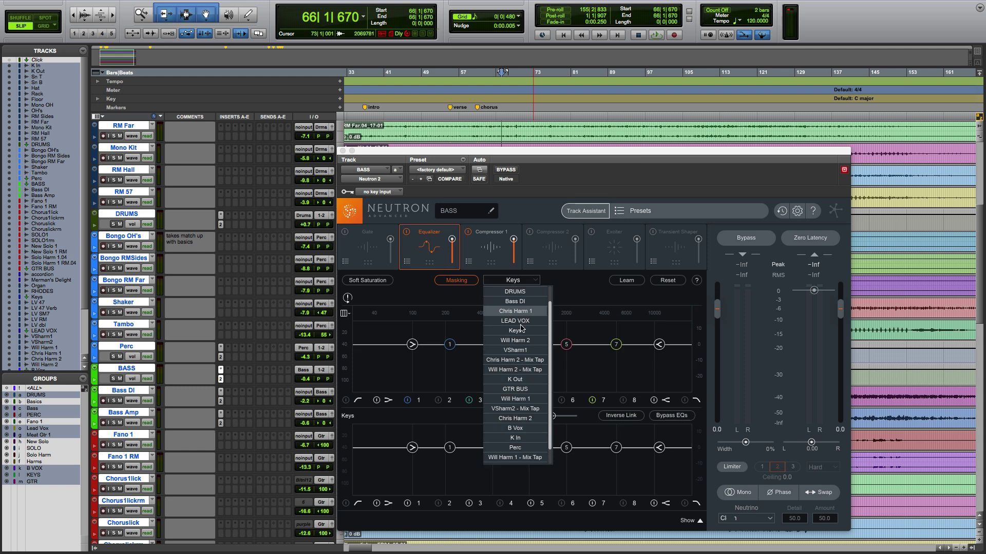
{"action": "left_click", "coordinate": [521, 373]}
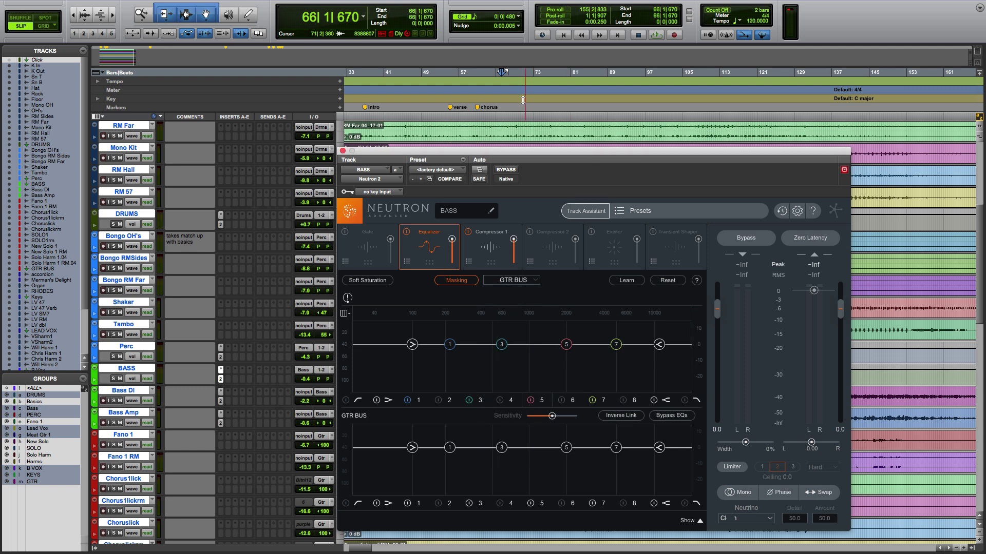
Play the section from about bar 78 to bar 95 and raise the masking Sensitivity to near its maximum.
{"action": "left_click_drag", "start_coordinate": [558, 127], "coordinate": [637, 129]}
{"action": "key", "text": "space"}
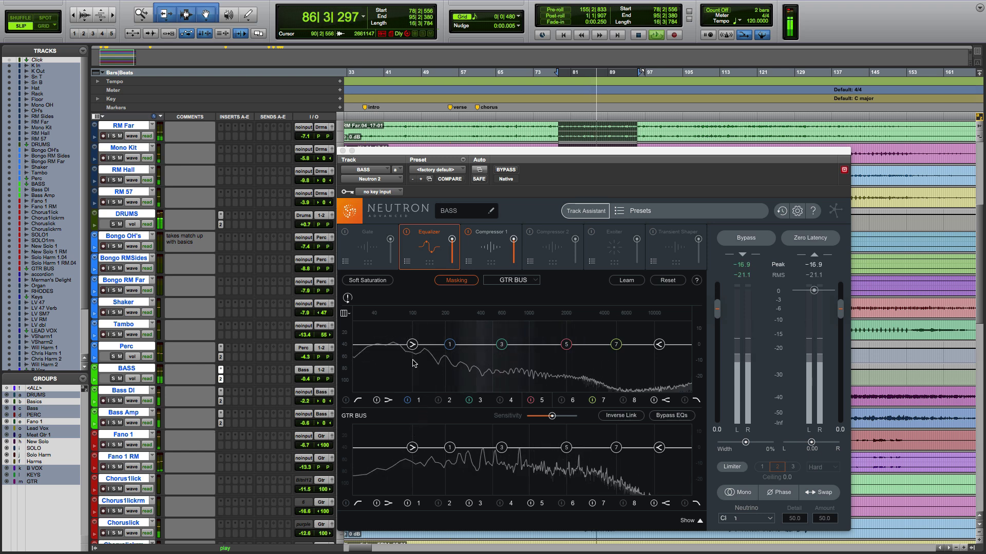
{"action": "left_click", "coordinate": [552, 417]}
{"action": "left_click_drag", "start_coordinate": [558, 417], "coordinate": [574, 416]}
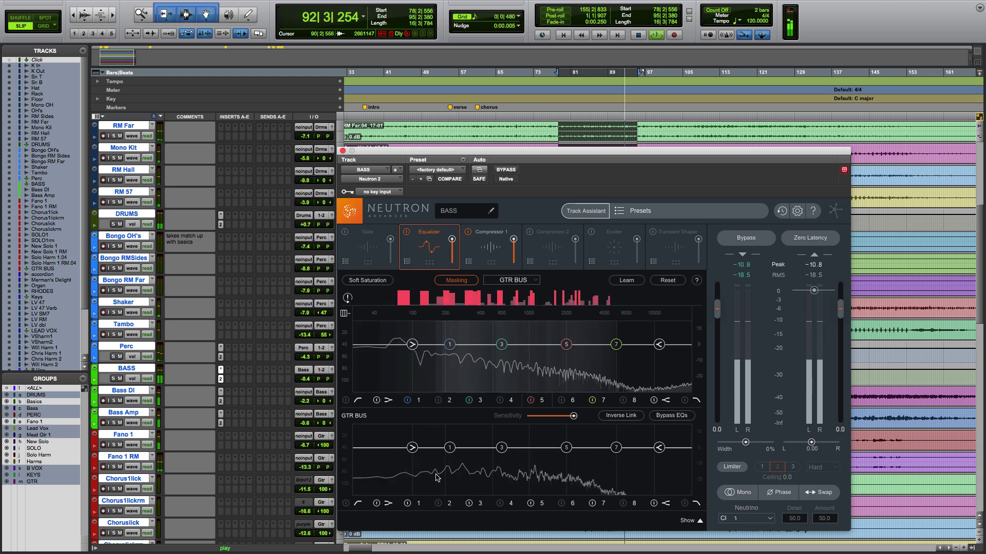
Enable the GTR BUS high-pass filter, give it a steeper shape and raise its cutoff to about 154 Hz.
{"action": "left_click", "coordinate": [346, 503]}
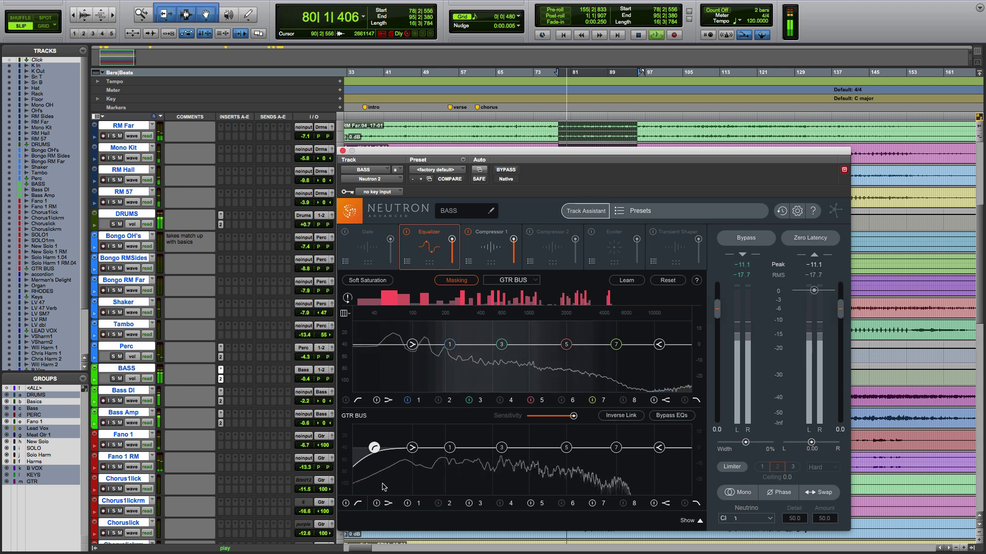
{"action": "right_click", "coordinate": [374, 448]}
{"action": "left_click", "coordinate": [385, 476]}
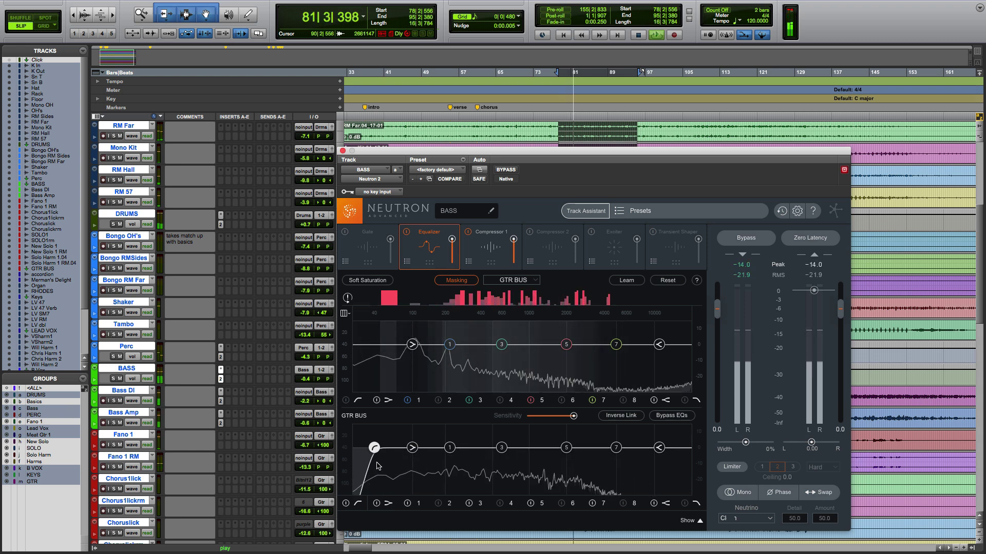
{"action": "left_click_drag", "start_coordinate": [374, 449], "coordinate": [433, 449]}
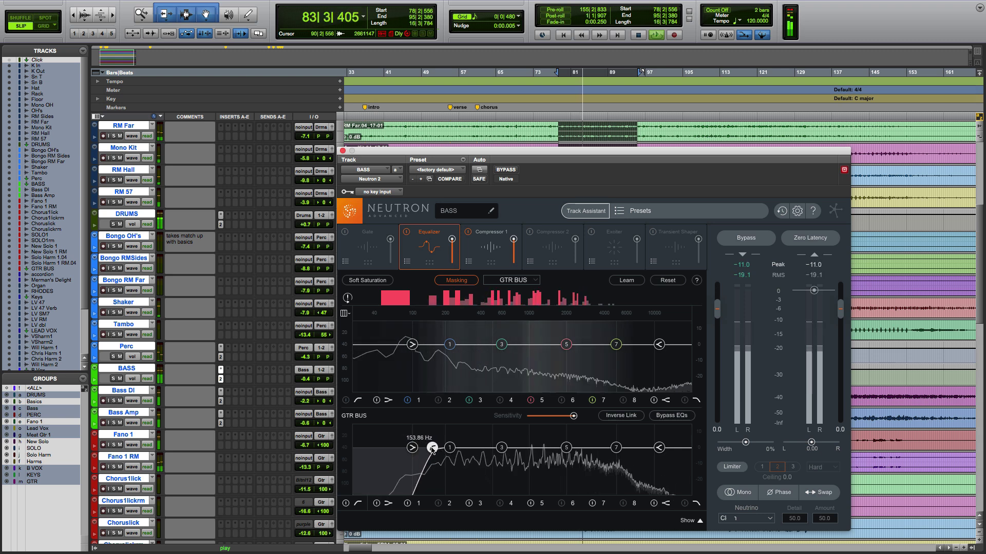
Return the masking Sensitivity to its middle value, raise the GTR BUS high-pass cutoff slightly and stop playback.
{"action": "left_click_drag", "start_coordinate": [573, 416], "coordinate": [552, 416]}
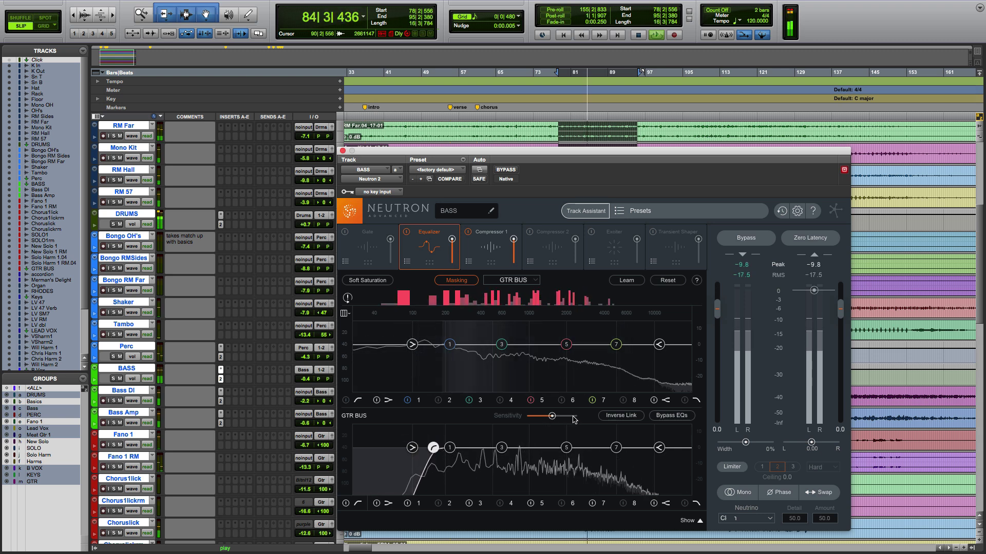
{"action": "left_click_drag", "start_coordinate": [434, 449], "coordinate": [438, 451]}
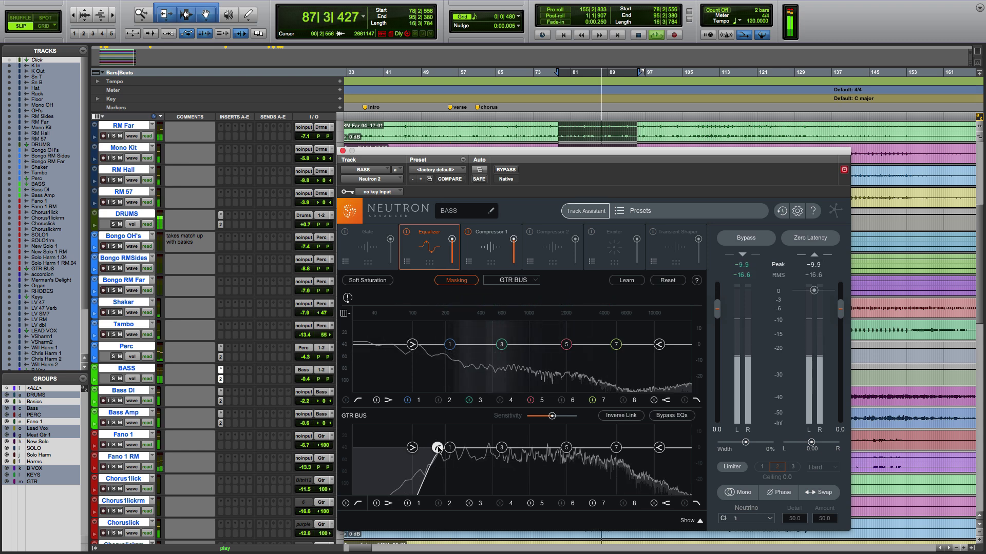
{"action": "key", "text": "space"}
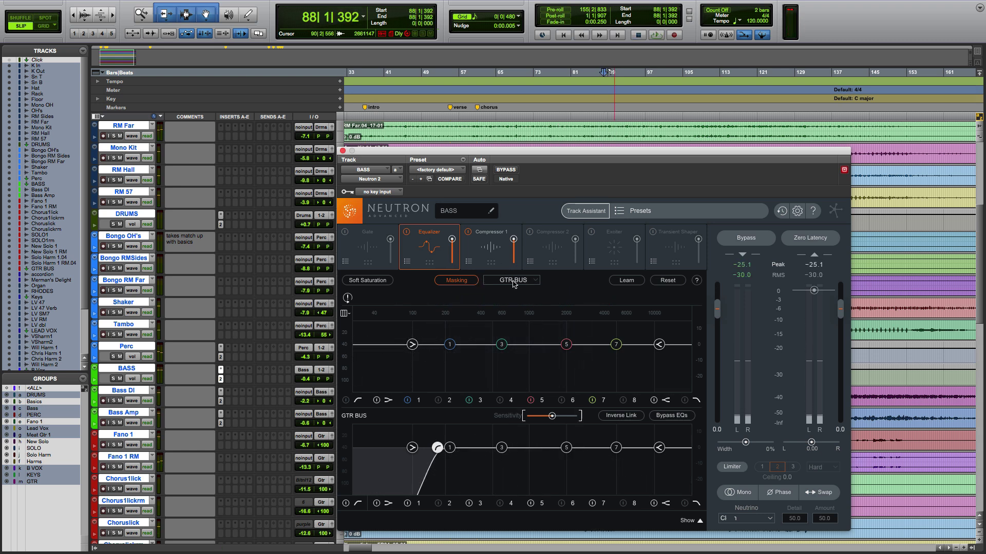
Switch the BASS masking comparison to LEAD VOX.
{"action": "left_click", "coordinate": [513, 280]}
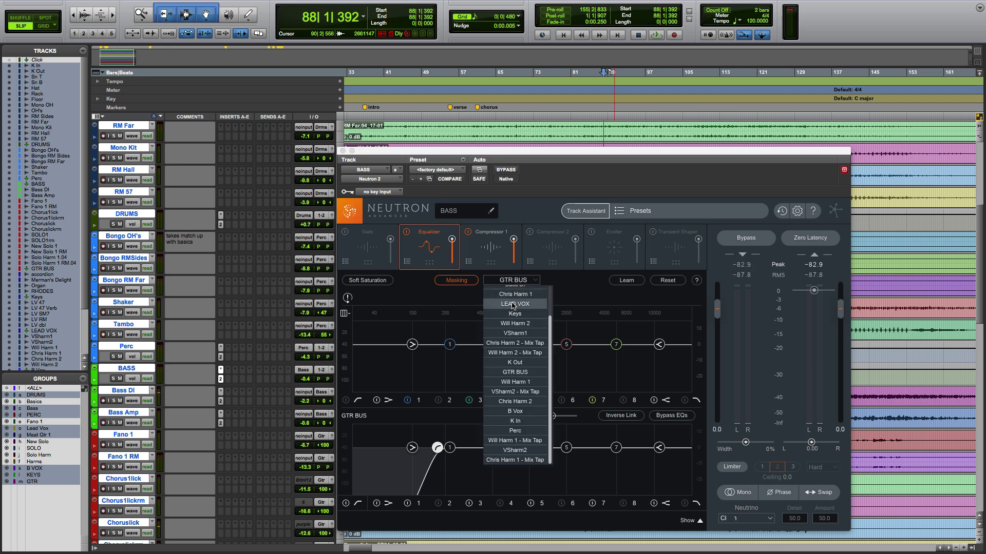
{"action": "left_click", "coordinate": [513, 304]}
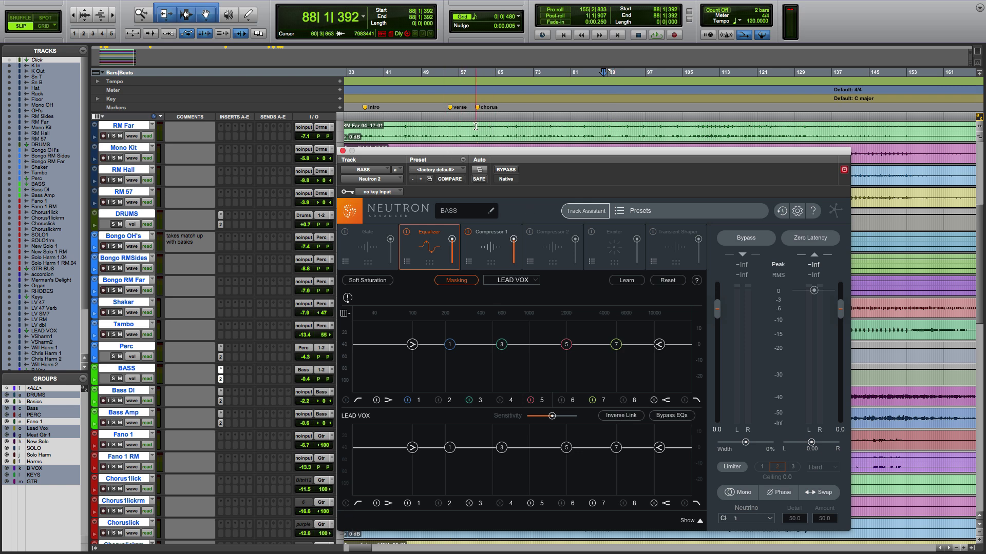
Play the section from about bar 68 to bar 83 and raise the masking Sensitivity to near its maximum.
{"action": "left_click_drag", "start_coordinate": [515, 125], "coordinate": [581, 124]}
{"action": "key", "text": "space"}
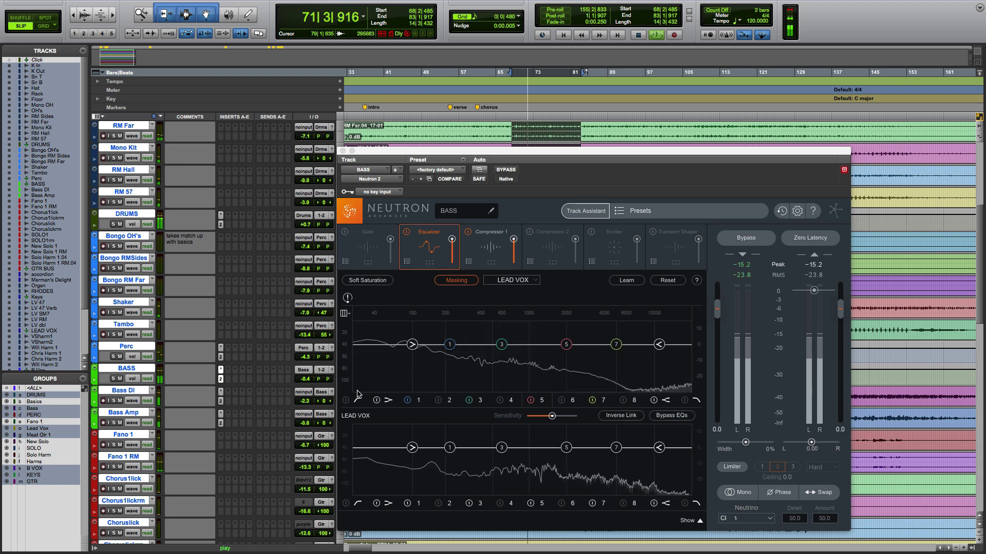
{"action": "left_click", "coordinate": [551, 416]}
{"action": "left_click_drag", "start_coordinate": [551, 416], "coordinate": [577, 416]}
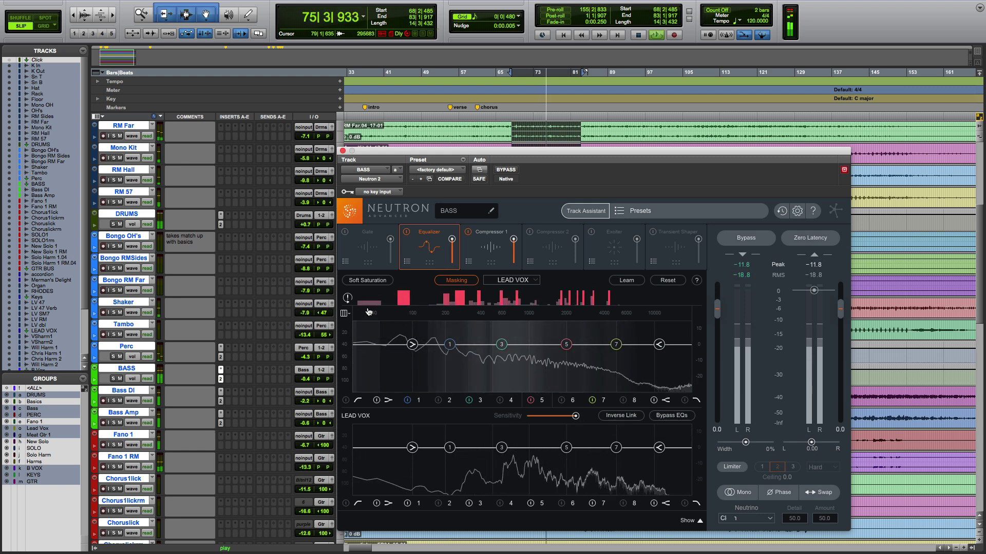
Enable the LEAD VOX high-pass filter with a steeper shape, raise its cutoff to between 100 and 200 Hz, and stop playback.
{"action": "left_click", "coordinate": [374, 448]}
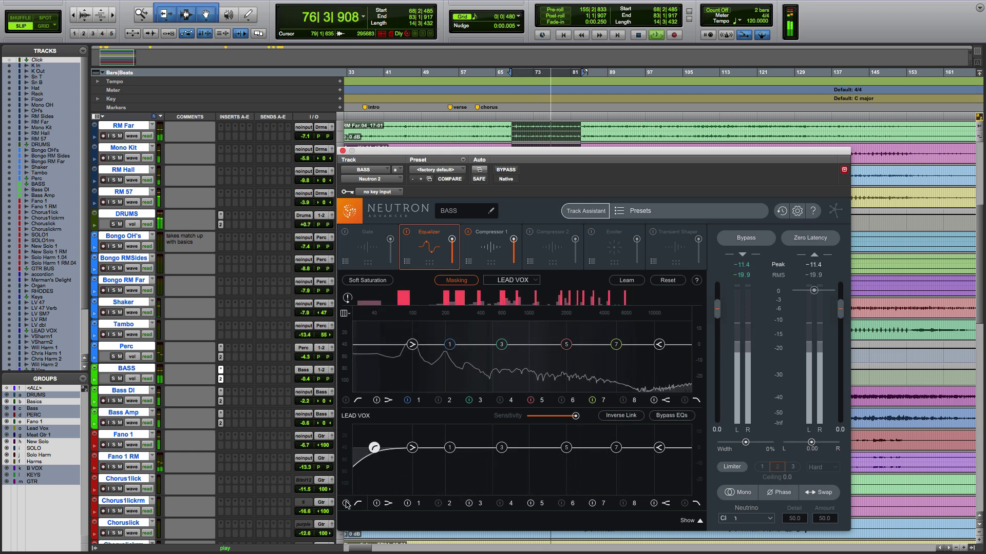
{"action": "right_click", "coordinate": [374, 448]}
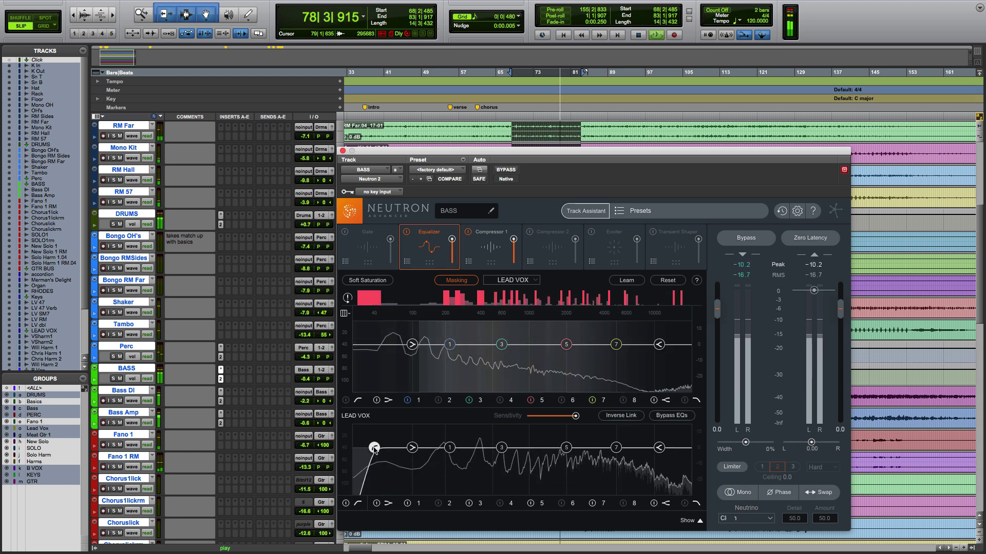
{"action": "left_click_drag", "start_coordinate": [374, 448], "coordinate": [436, 447]}
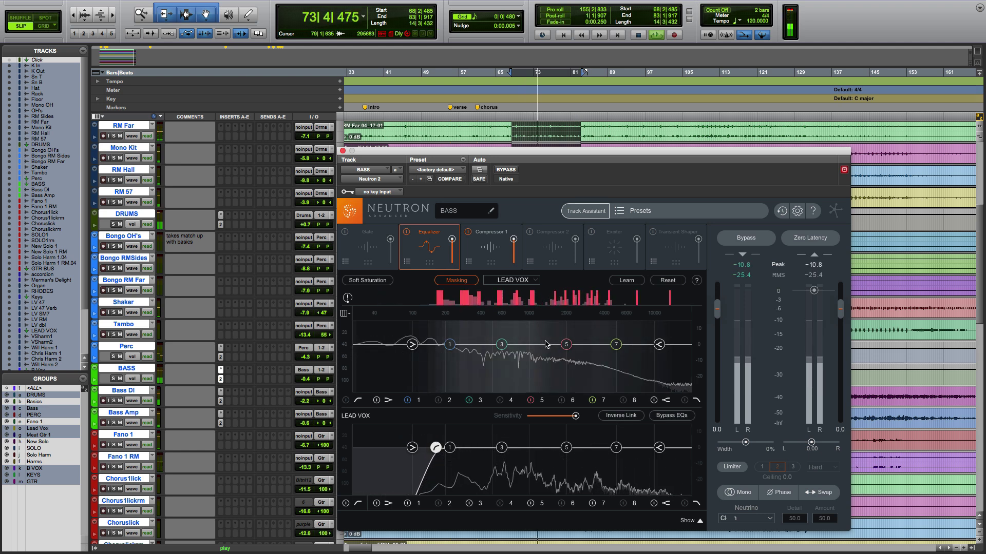
{"action": "key", "text": "space"}
Switch the BASS masking comparison to Keys and, during playback, raise the Sensitivity to about three quarters of its range.
{"action": "left_click", "coordinate": [513, 279]}
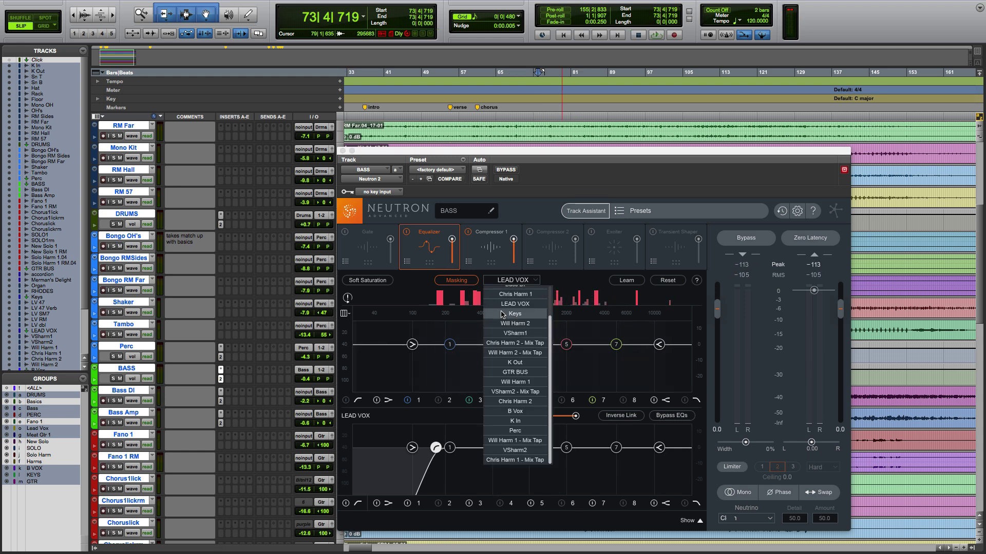
{"action": "left_click", "coordinate": [503, 314]}
{"action": "key", "text": "space"}
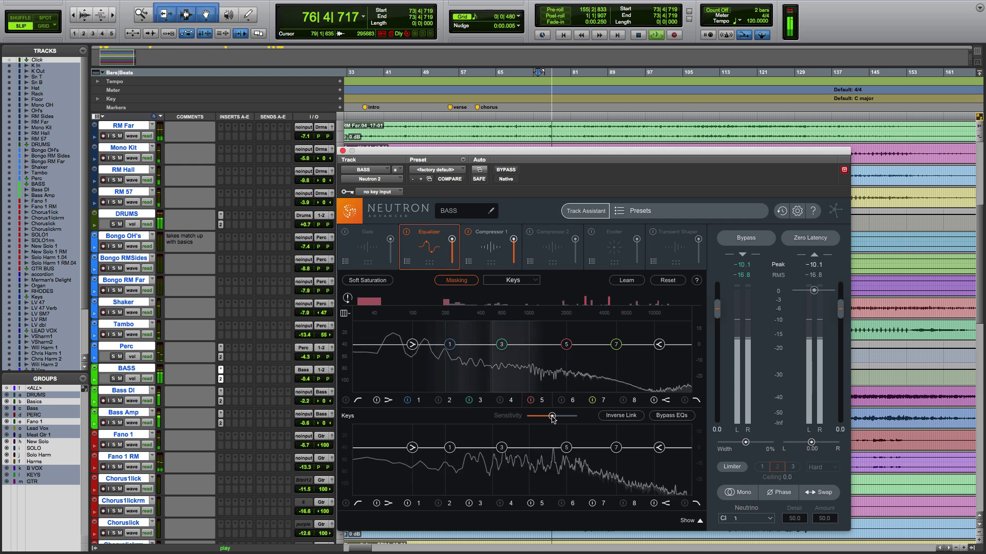
{"action": "left_click_drag", "start_coordinate": [563, 418], "coordinate": [567, 419]}
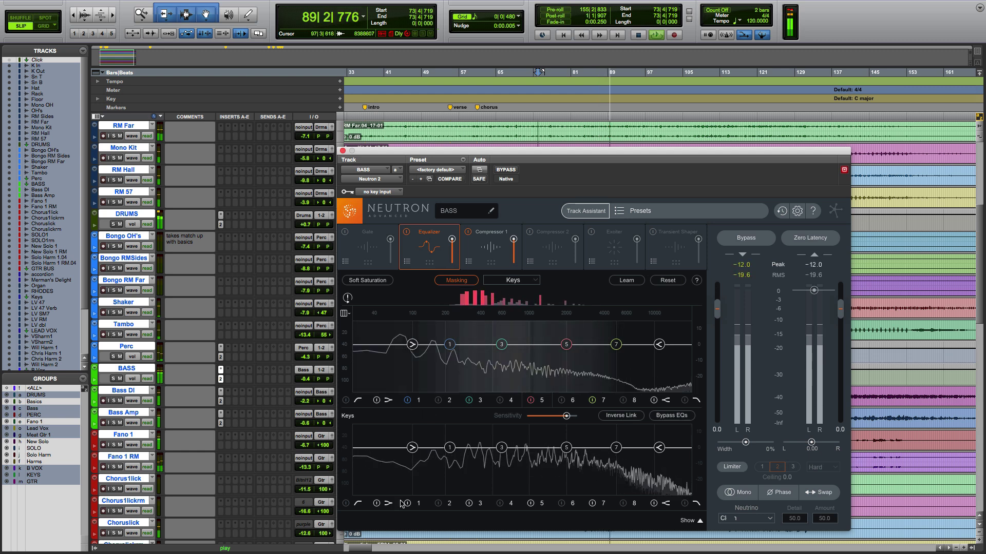
Enable the Keys high-pass filter, raise its cutoff to slightly above 100 Hz and stop playback.
{"action": "left_click", "coordinate": [346, 503]}
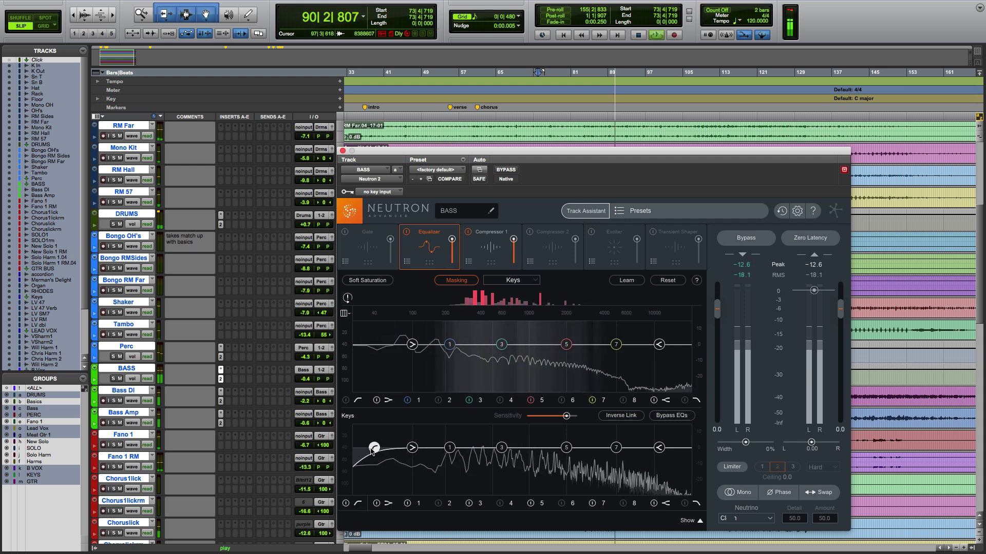
{"action": "left_click_drag", "start_coordinate": [377, 449], "coordinate": [424, 449]}
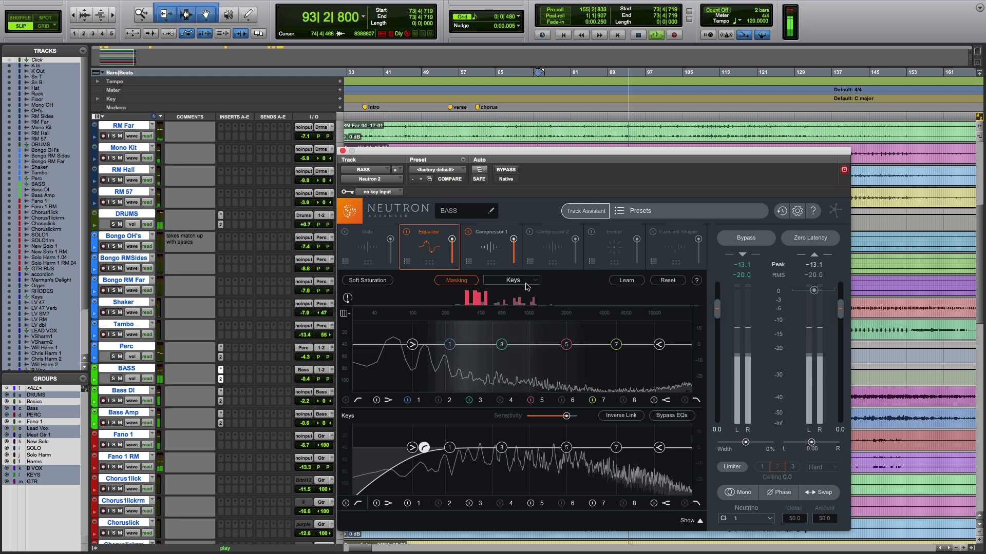
{"action": "key", "text": "space"}
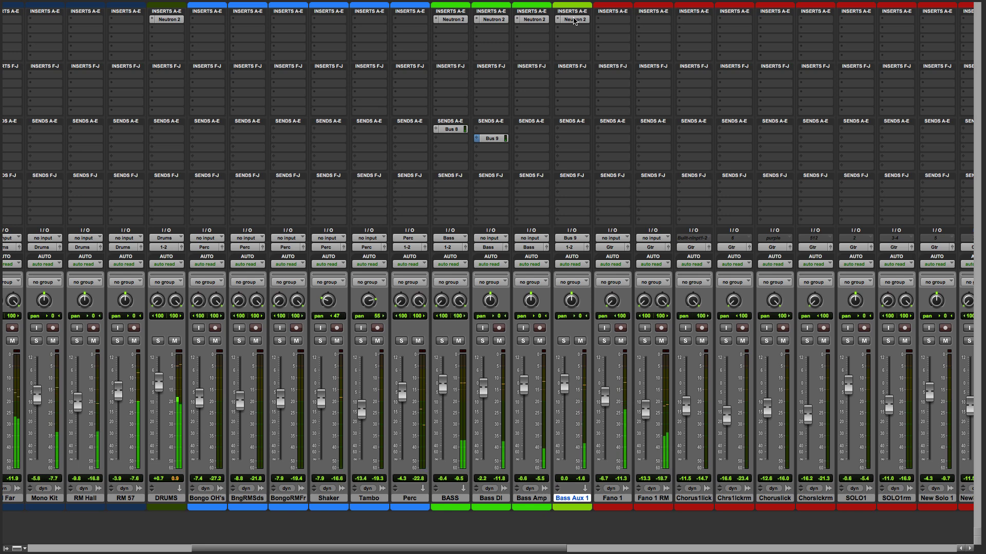
Open Neutron 2 on the Bass Aux 1 track and set its spectrum Average Time to 10 secs.
{"action": "left_click", "coordinate": [574, 19]}
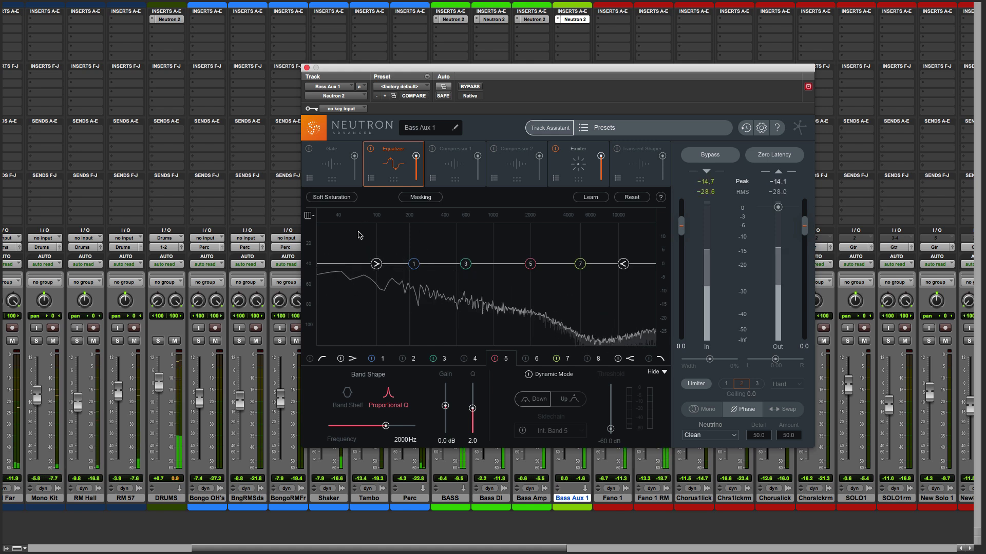
{"action": "right_click", "coordinate": [399, 238]}
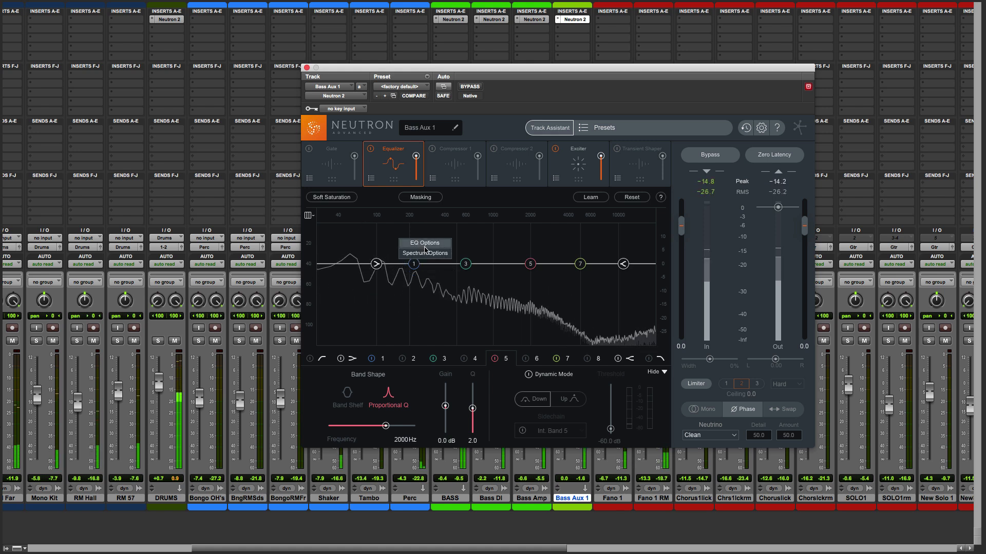
{"action": "left_click", "coordinate": [425, 250]}
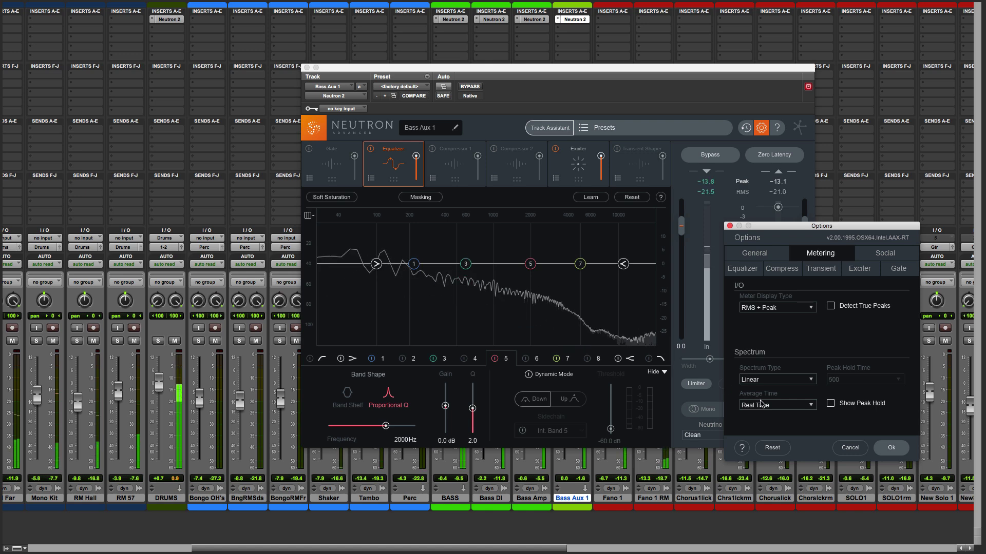
{"action": "left_click", "coordinate": [762, 405]}
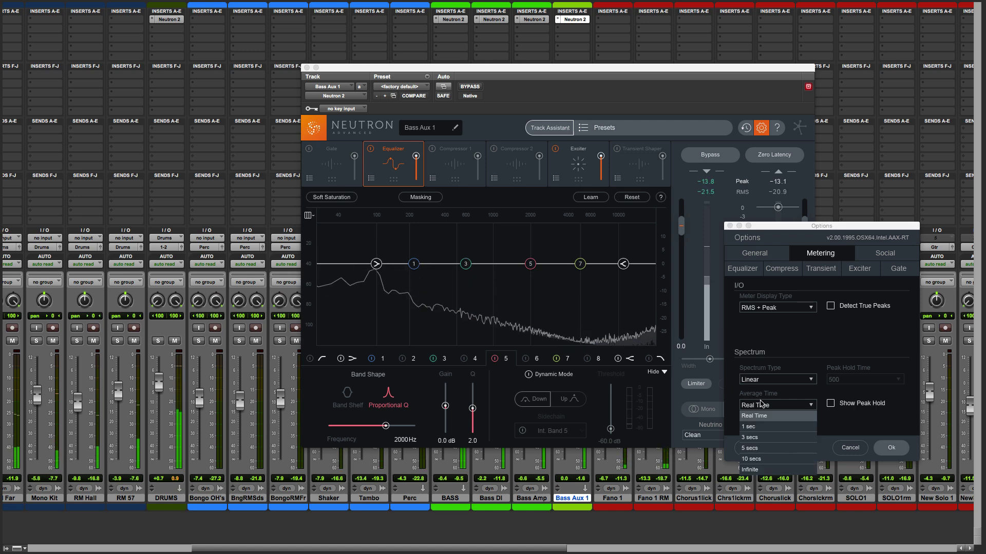
{"action": "left_click", "coordinate": [751, 459]}
{"action": "left_click", "coordinate": [876, 452]}
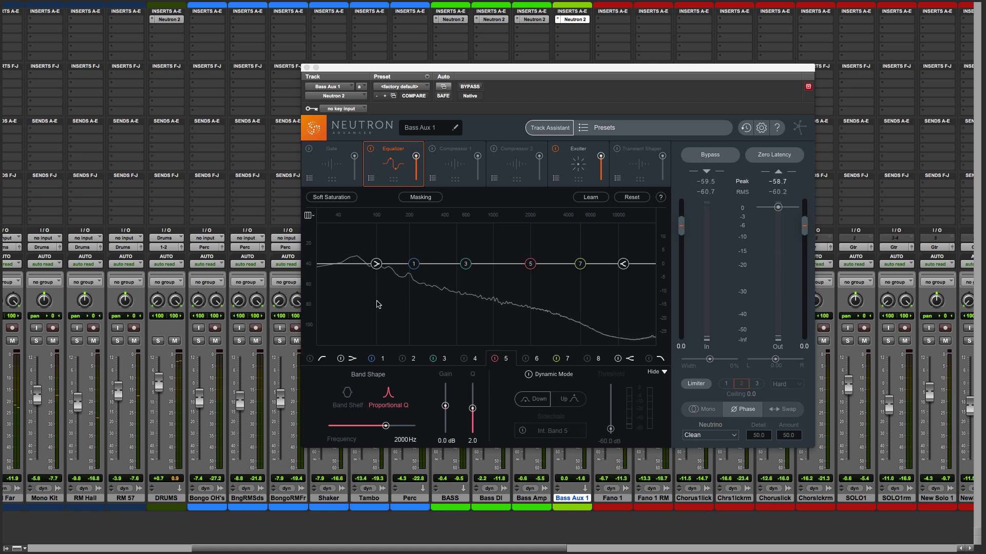
Switch the Bass Aux 1 Exciter off and back on, display its module and start playback.
{"action": "left_click", "coordinate": [555, 149]}
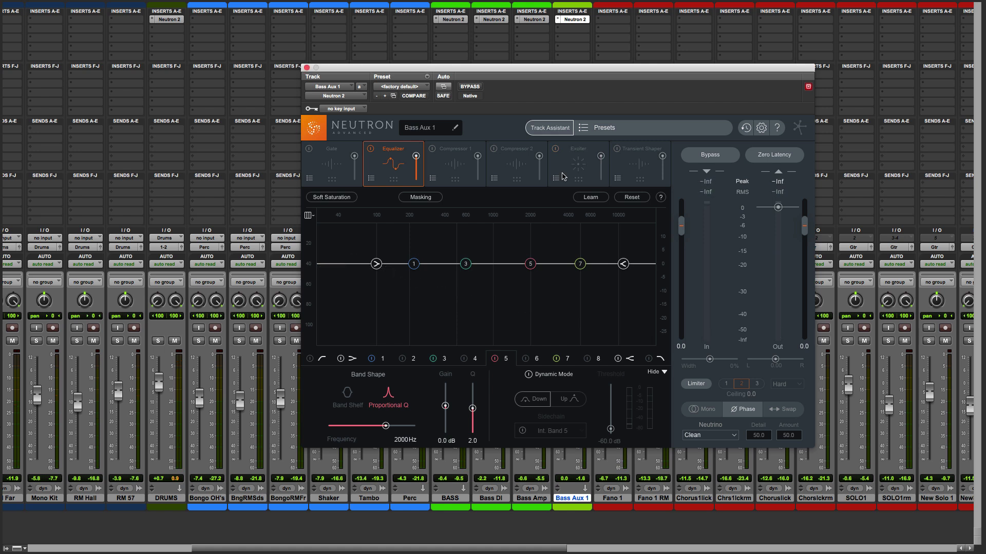
{"action": "left_click", "coordinate": [564, 168]}
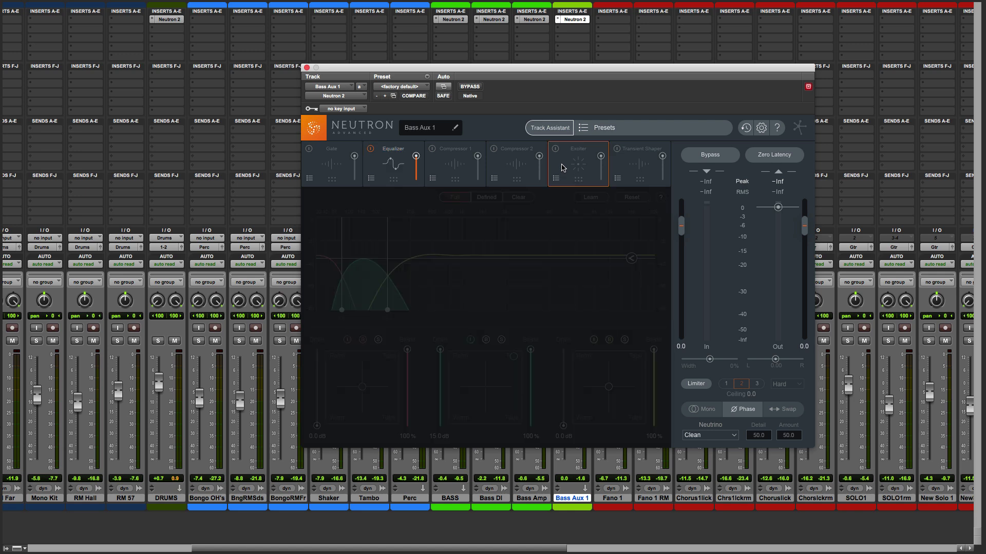
{"action": "left_click", "coordinate": [555, 149]}
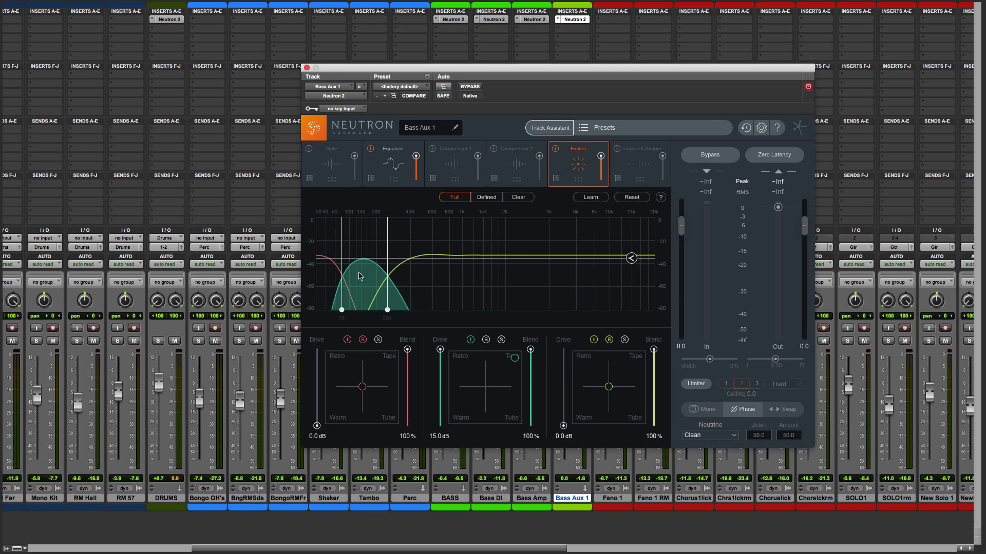
{"action": "key", "text": "space"}
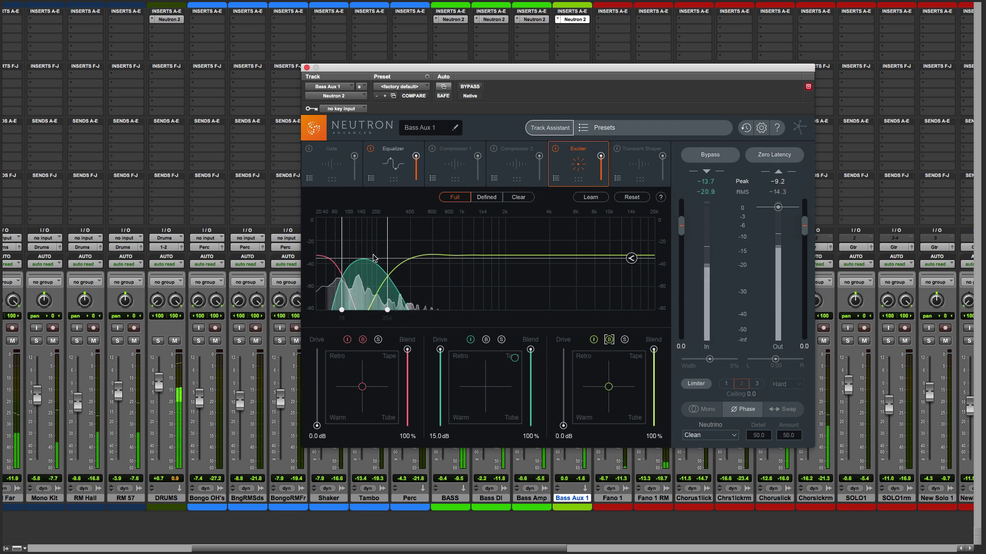
Move the Neutron 2 window aside and lower the Bass DI track's Bus 9 send level to about -8.4 dB.
{"action": "left_click_drag", "start_coordinate": [409, 70], "coordinate": [643, 33]}
{"action": "left_click", "coordinate": [491, 138]}
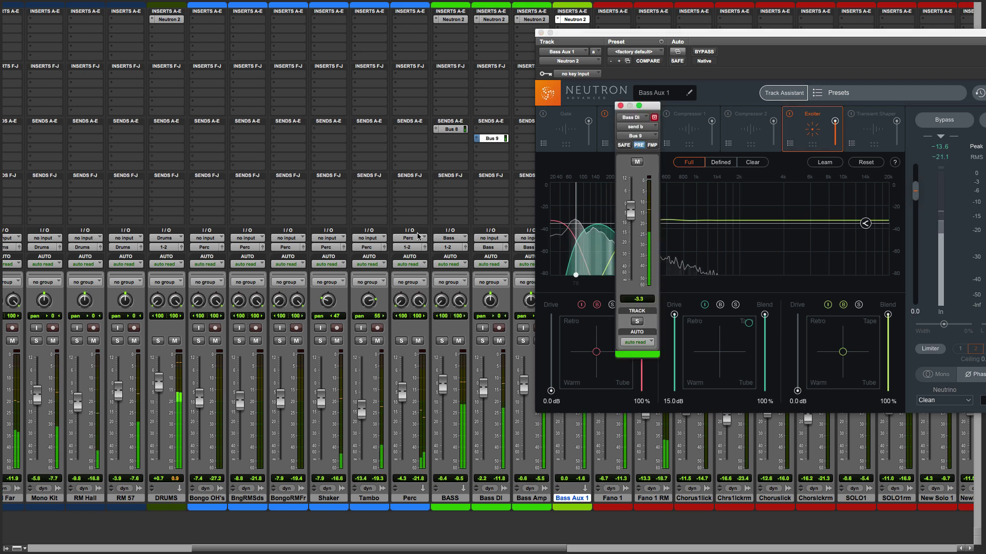
{"action": "mouse_move", "coordinate": [630, 213]}
{"action": "left_mouse_down"}
{"action": "mouse_move", "coordinate": [626, 275]}
{"action": "mouse_move", "coordinate": [628, 223]}
{"action": "left_mouse_up"}
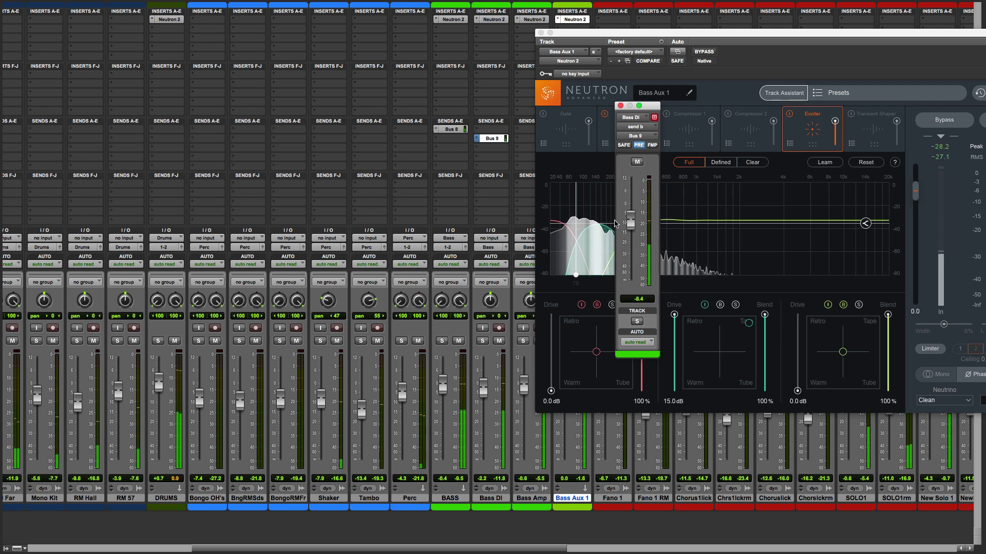
{"action": "left_click", "coordinate": [620, 106]}
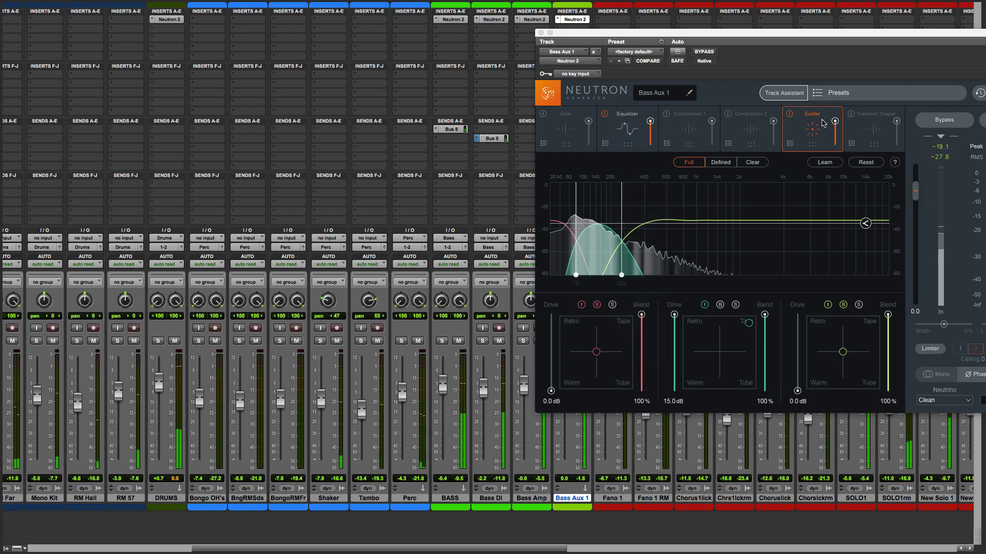